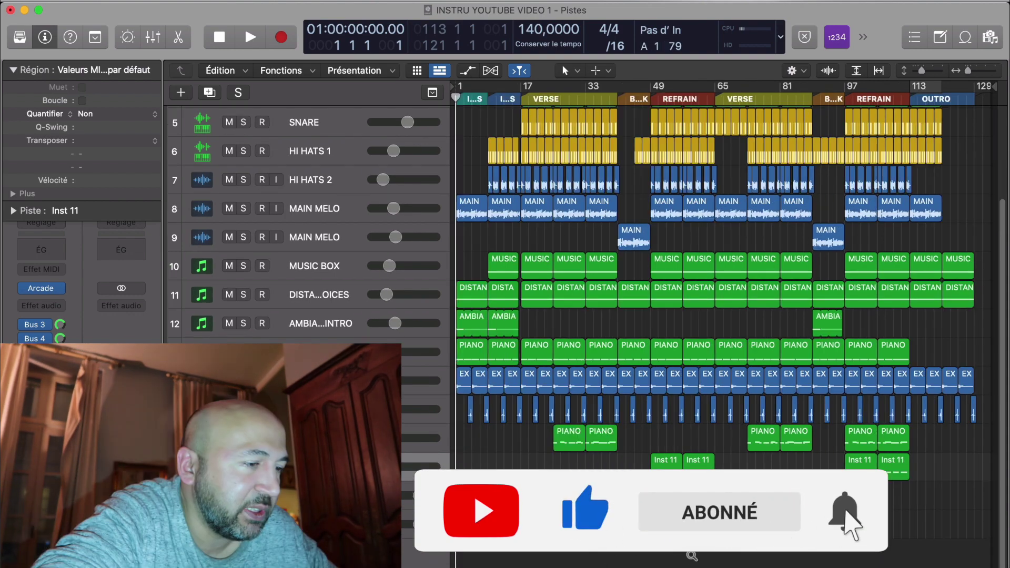
# - Select the crash and reverse crash regions and move them together into the outro, with the reverse crash starting at bar 121
pyautogui.moveTo(777, 563); pyautogui.dragTo(679, 486)
pyautogui.moveTo(693, 522); pyautogui.dragTo(957, 524)
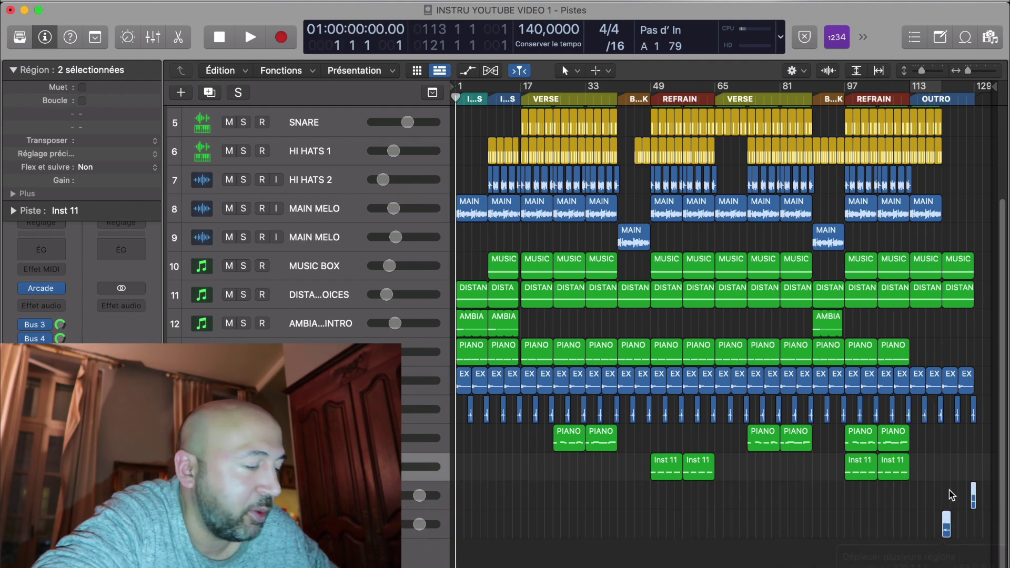
pyautogui.keyDown('ctrl'); pyautogui.keyDown('alt'); pyautogui.click(931, 455); pyautogui.keyUp('alt'); pyautogui.keyUp('ctrl')
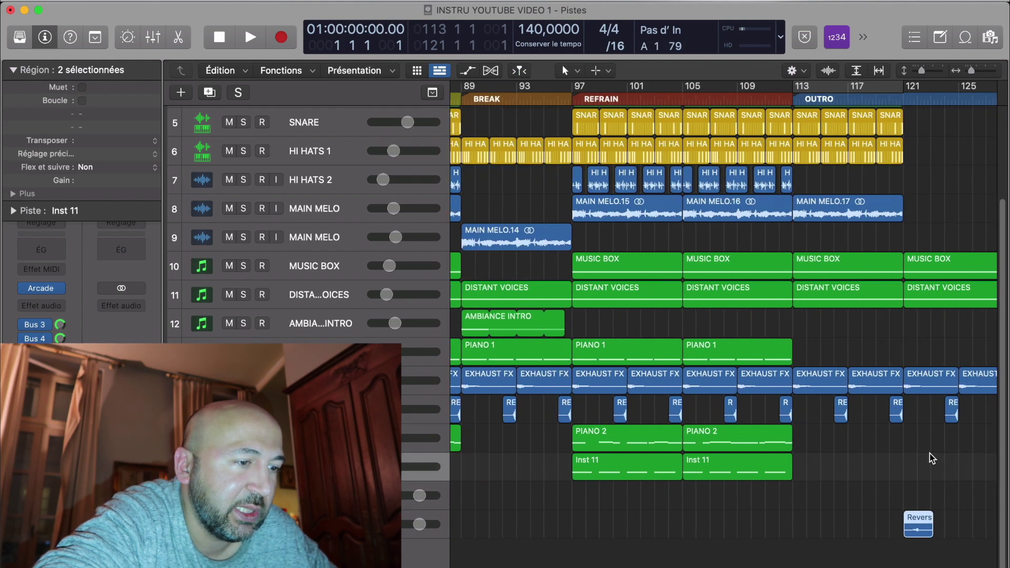
pyautogui.keyDown('ctrl'); pyautogui.keyDown('alt'); pyautogui.click(930, 453); pyautogui.keyUp('alt'); pyautogui.keyUp('ctrl')
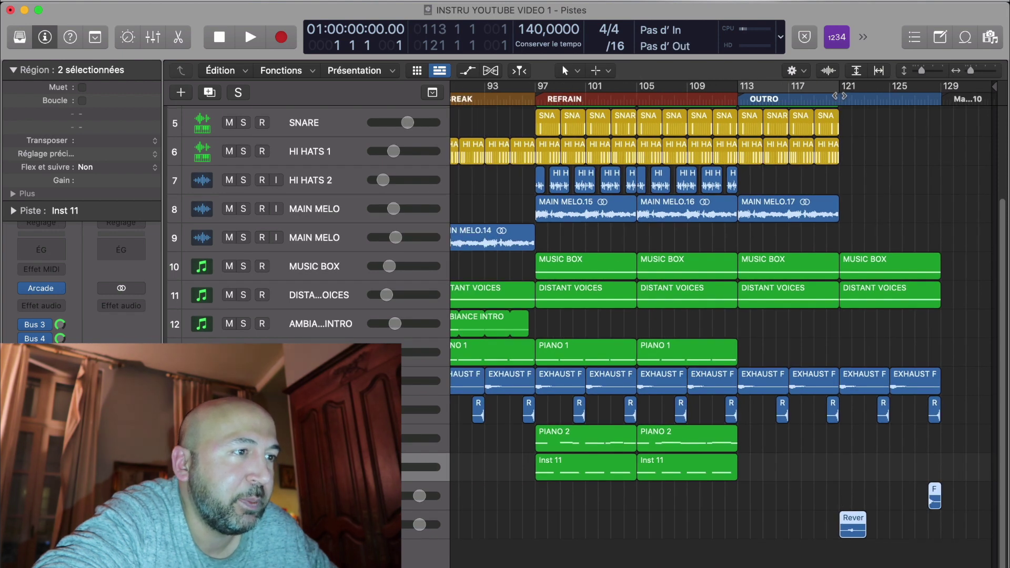
# - Move the Reverse_Crash region to start at bar 120 and trim its end to bar 121
pyautogui.moveTo(835, 101); pyautogui.dragTo(840, 100)
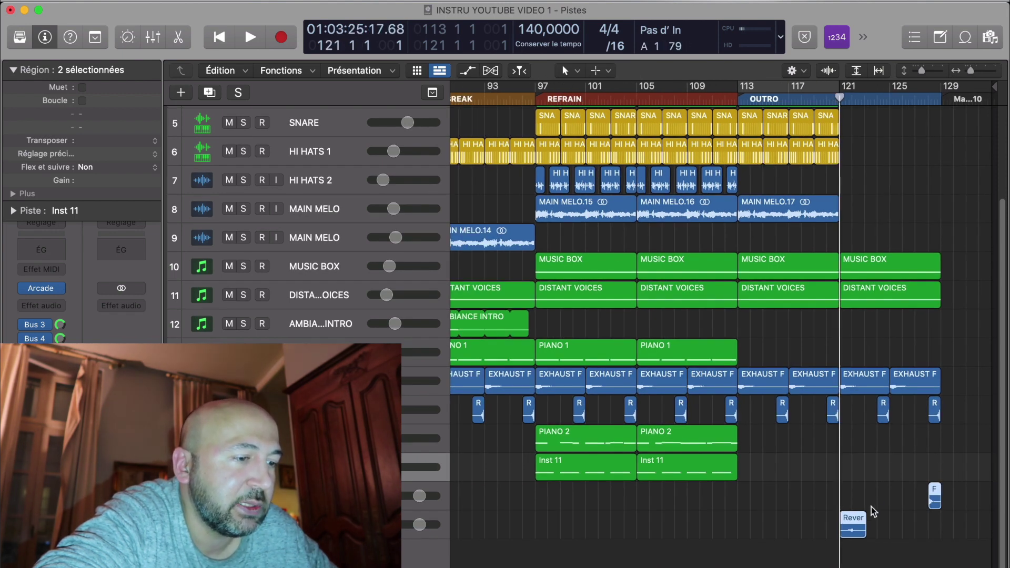
pyautogui.moveTo(858, 529); pyautogui.dragTo(844, 532)
pyautogui.click(906, 562)
pyautogui.scroll(10, 906, 562)
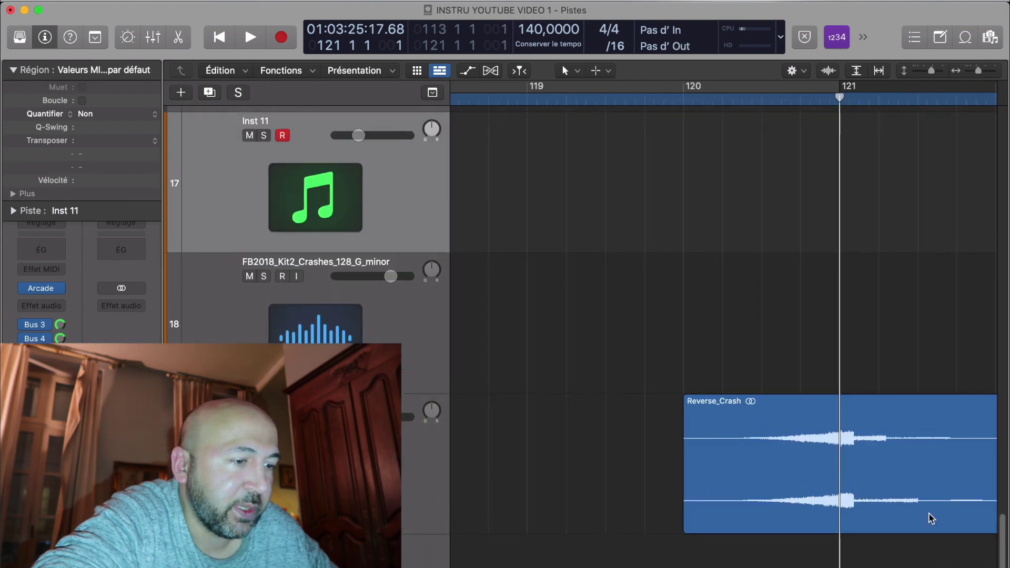
pyautogui.moveTo(884, 480); pyautogui.dragTo(869, 481)
pyautogui.moveTo(675, 528); pyautogui.dragTo(716, 529)
pyautogui.scroll(-3, 782, 525)
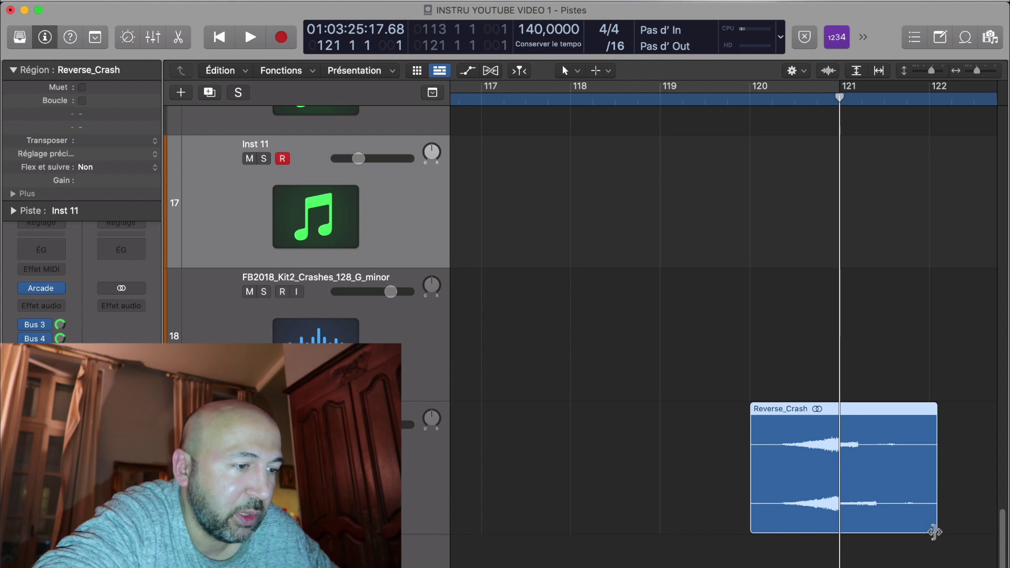
pyautogui.moveTo(935, 533); pyautogui.dragTo(839, 532)
# - Move the crash region to bar 129 and copy the trimmed reverse crash to bar 128
pyautogui.press('z')
pyautogui.moveTo(853, 492); pyautogui.dragTo(901, 492)
pyautogui.moveTo(687, 525); pyautogui.dragTo(882, 535)
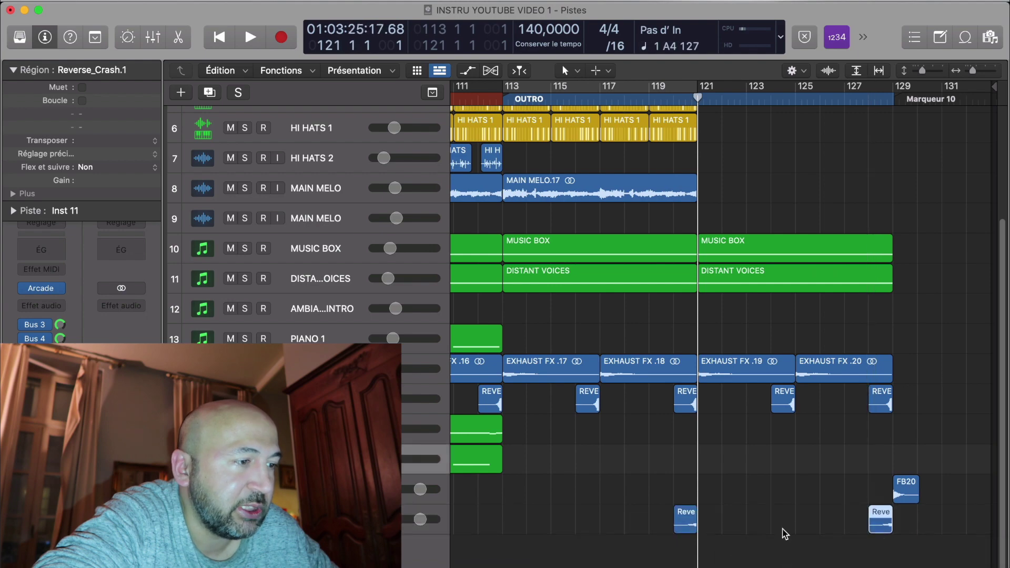
# - Copy the crash region to the outro's start at bar 113 and play the transition from the refrain
pyautogui.keyDown('ctrl'); pyautogui.keyDown('alt'); pyautogui.click(782, 530); pyautogui.keyUp('alt'); pyautogui.keyUp('ctrl')
pyautogui.moveTo(947, 340); pyautogui.dragTo(758, 344)
pyautogui.scroll(3, 786, 412)
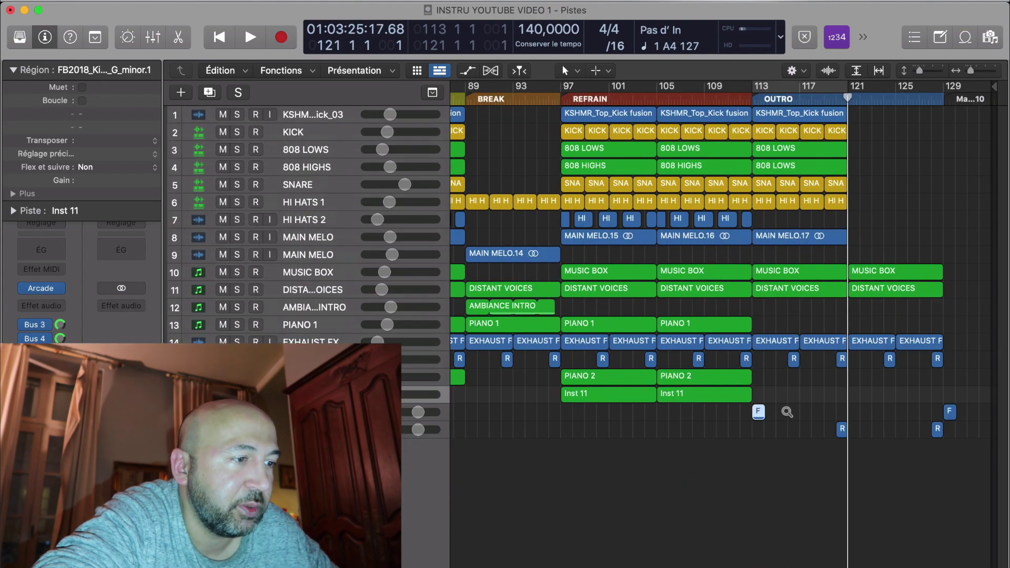
pyautogui.scroll(-5, 786, 412)
pyautogui.scroll(5, 786, 411)
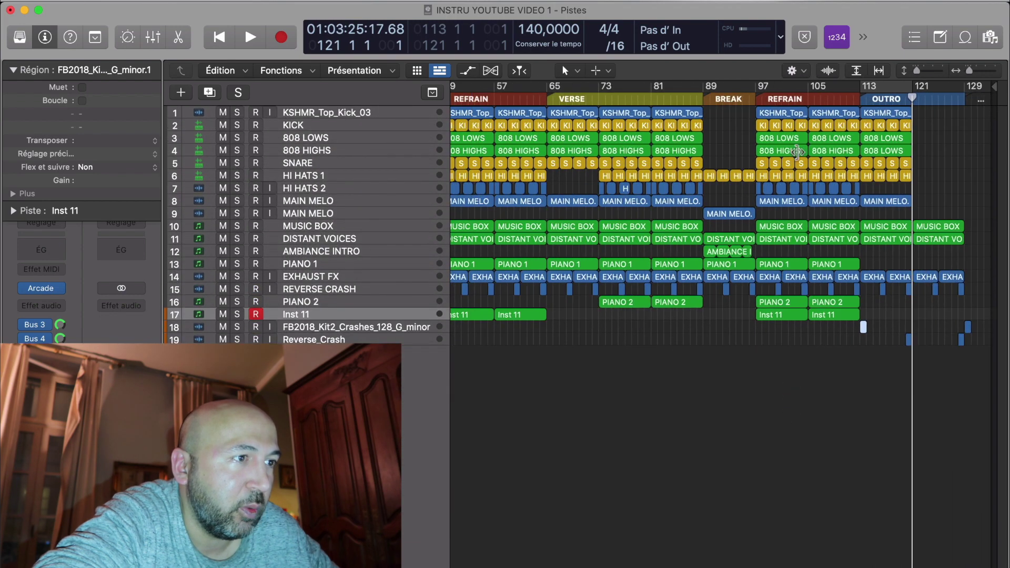
pyautogui.click(841, 103)
pyautogui.press('space')
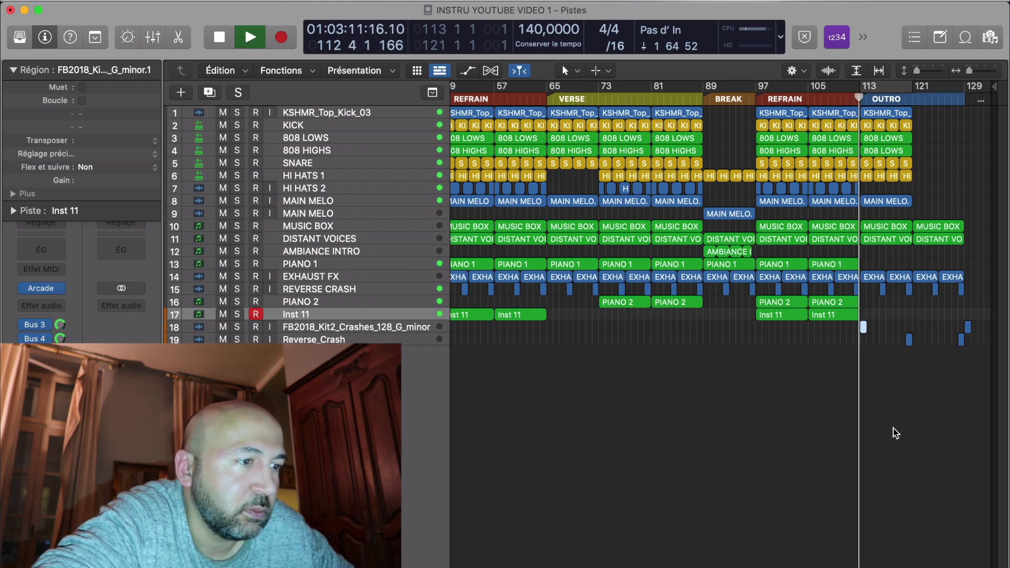
pyautogui.press('space')
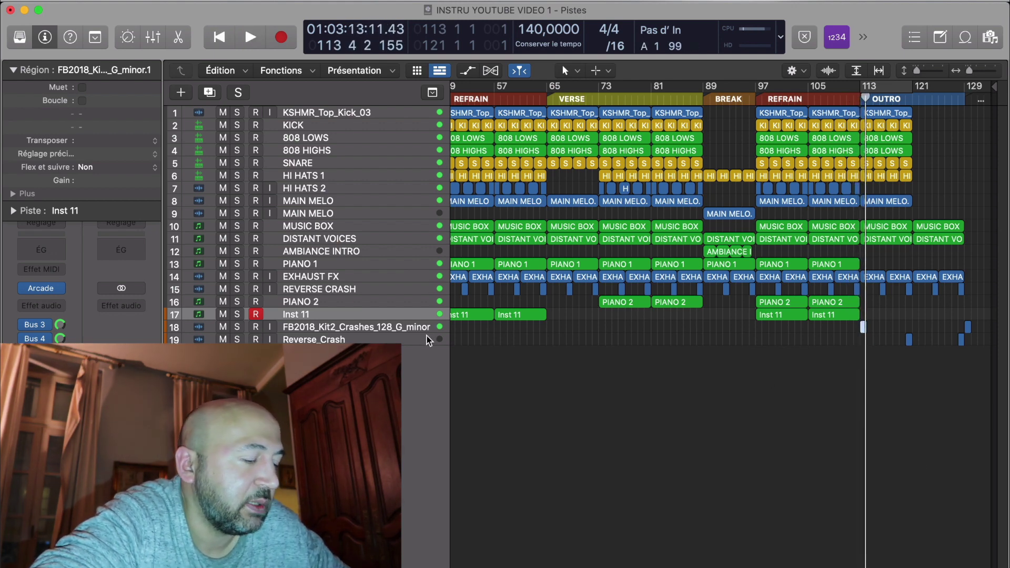
# - Enlarge the tracks and set the volume of the FB2018_Kit2_Crashes_128_G_minor track to -9.6 dB
pyautogui.click(373, 327)
pyautogui.press('super+Down')
pyautogui.press('super+Down')
pyautogui.press('super+Down')
pyautogui.press('super+Down')
pyautogui.press('super+Down')
pyautogui.press('super+Down')
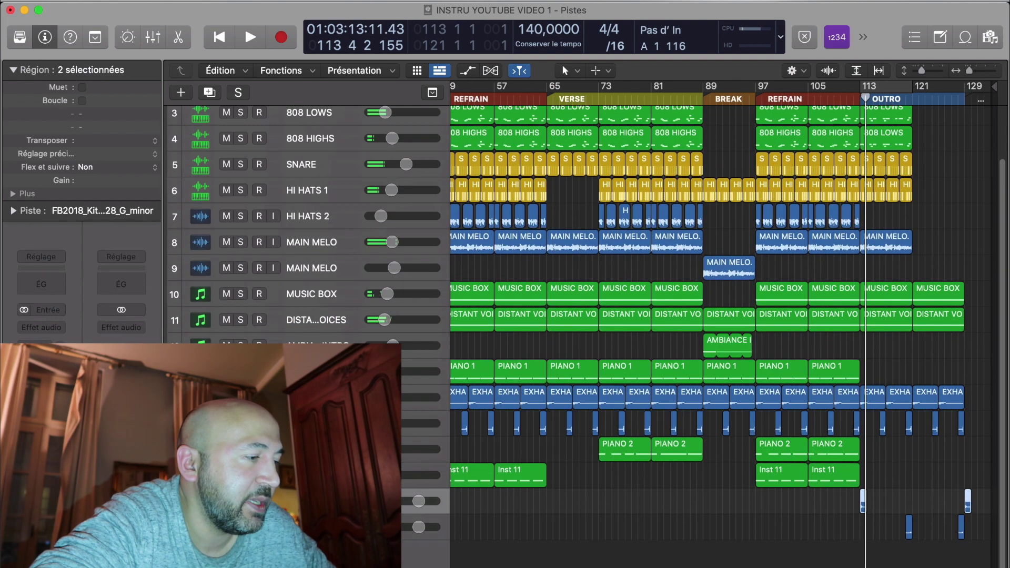
pyautogui.moveTo(420, 505)
pyautogui.mouseDown()
pyautogui.moveTo(392, 506)
pyautogui.moveTo(404, 509)
pyautogui.mouseUp()
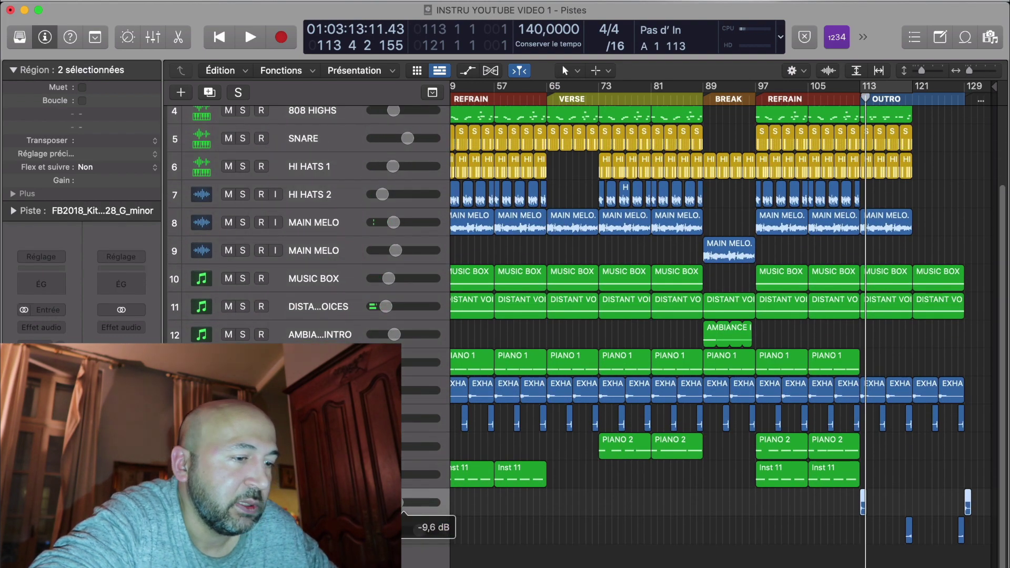
# - Copy the reverse crash region to bar 112, ahead of the outro, and lower the Reverse_Crash track's volume
pyautogui.moveTo(910, 535); pyautogui.dragTo(859, 537)
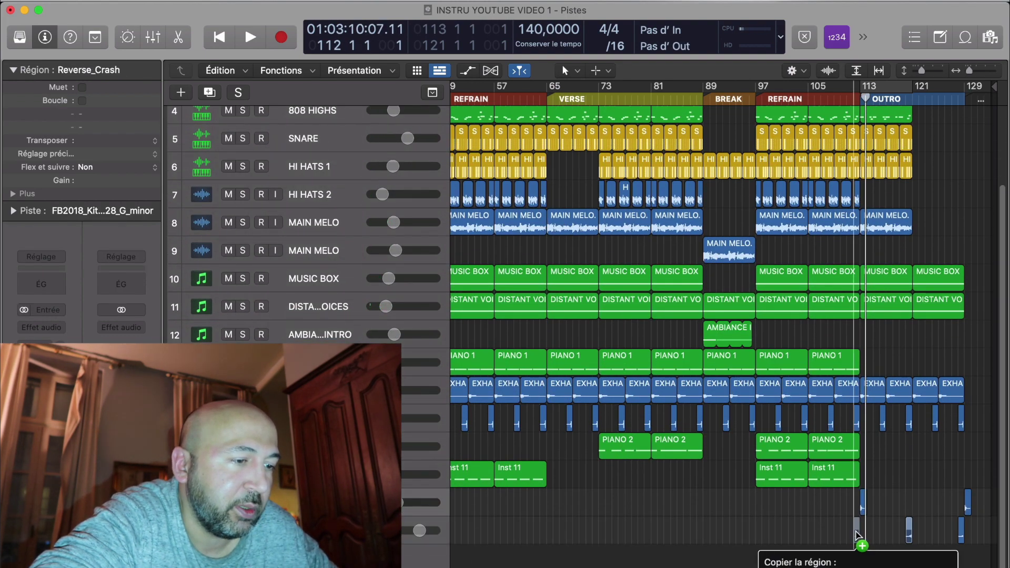
pyautogui.moveTo(420, 530); pyautogui.dragTo(404, 540)
# - Play the passage from the end of the refrain into the outro to check the crash and reverse crash
pyautogui.scroll(-10, 738, 520)
pyautogui.hscroll(4, 737, 520)
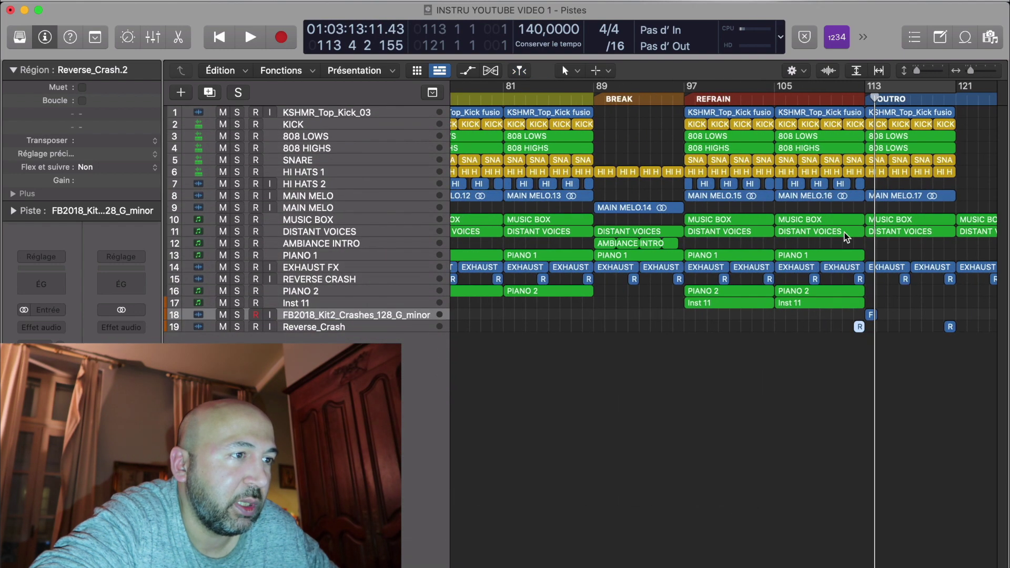
pyautogui.press('space')
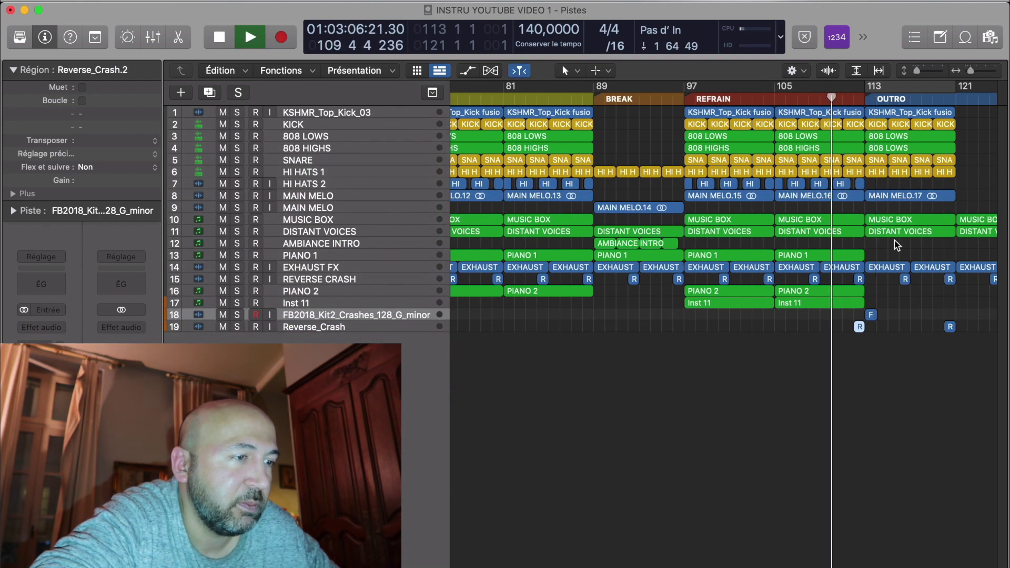
pyautogui.scroll(8, 765, 371)
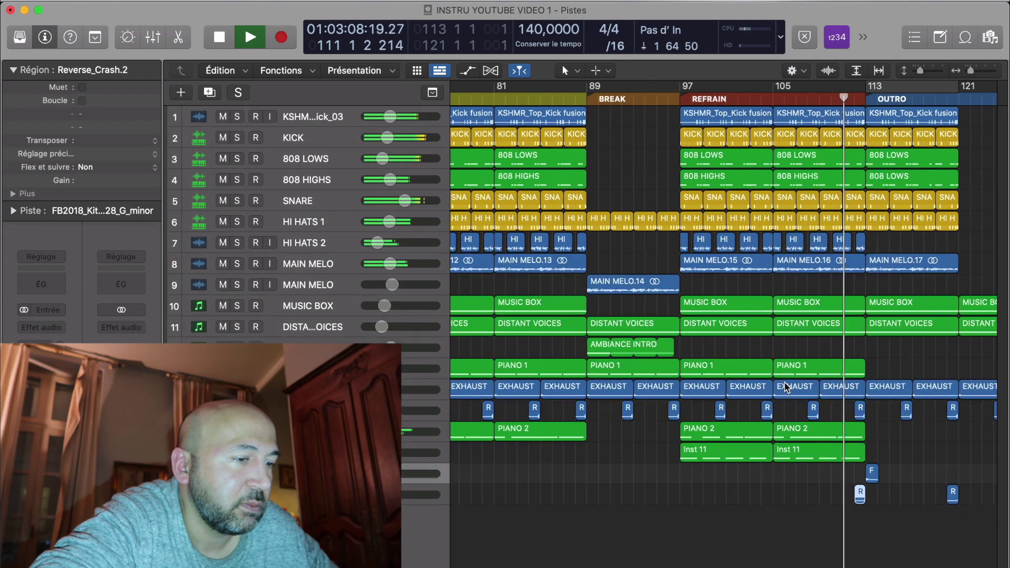
pyautogui.scroll(-6, 786, 388)
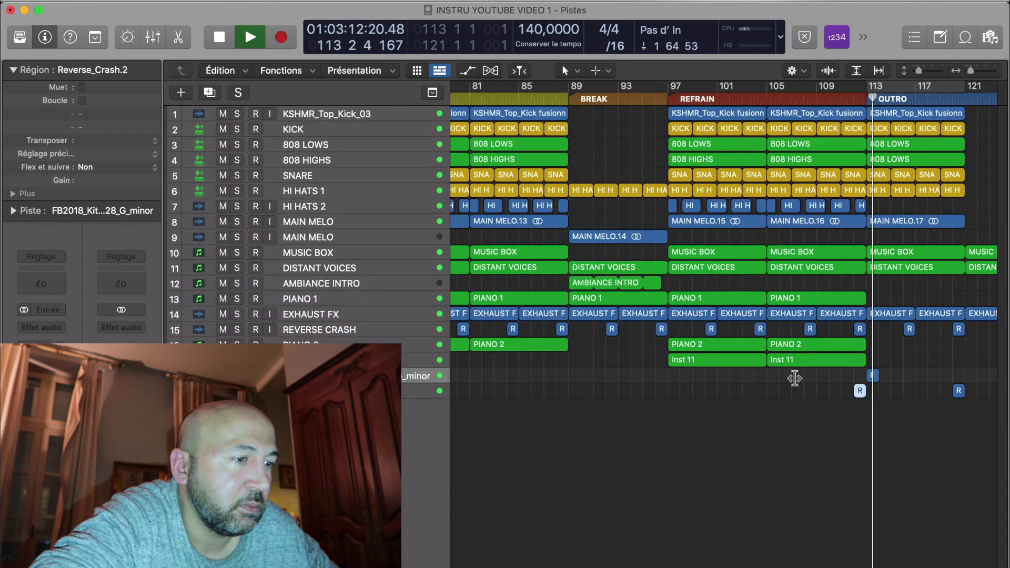
pyautogui.scroll(-6, 792, 381)
pyautogui.scroll(6, 795, 378)
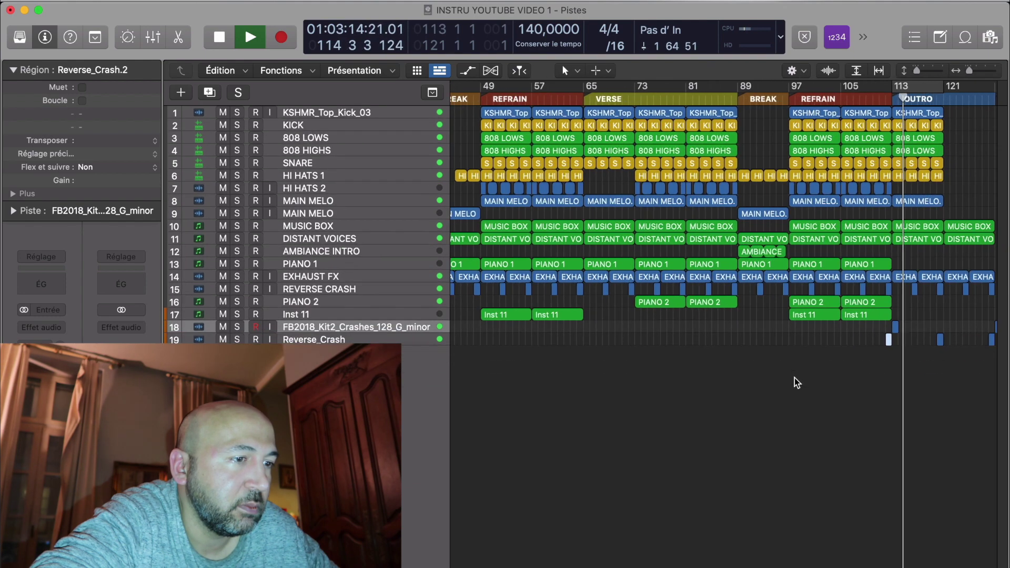
pyautogui.scroll(-4, 798, 406)
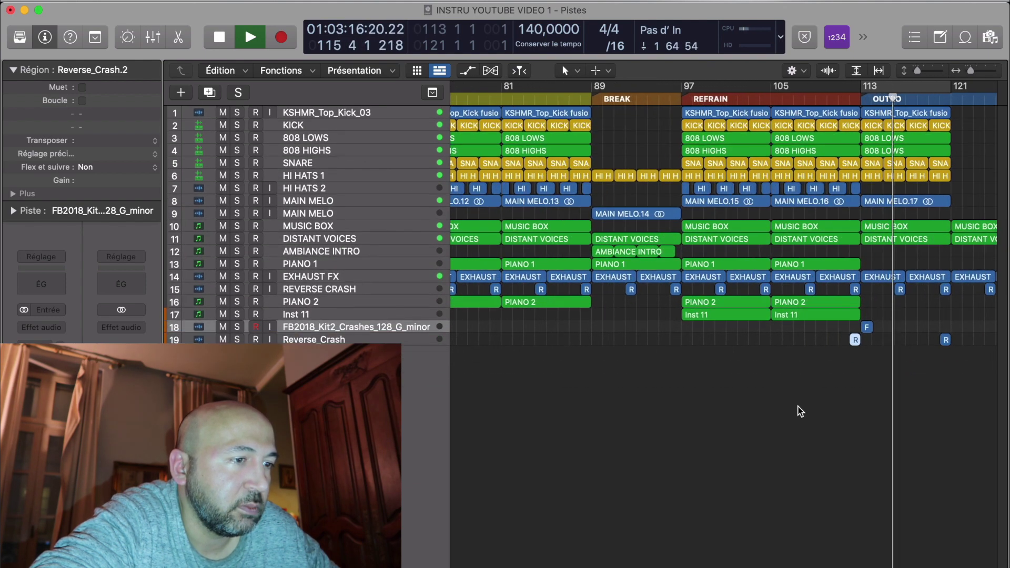
pyautogui.scroll(-3, 799, 407)
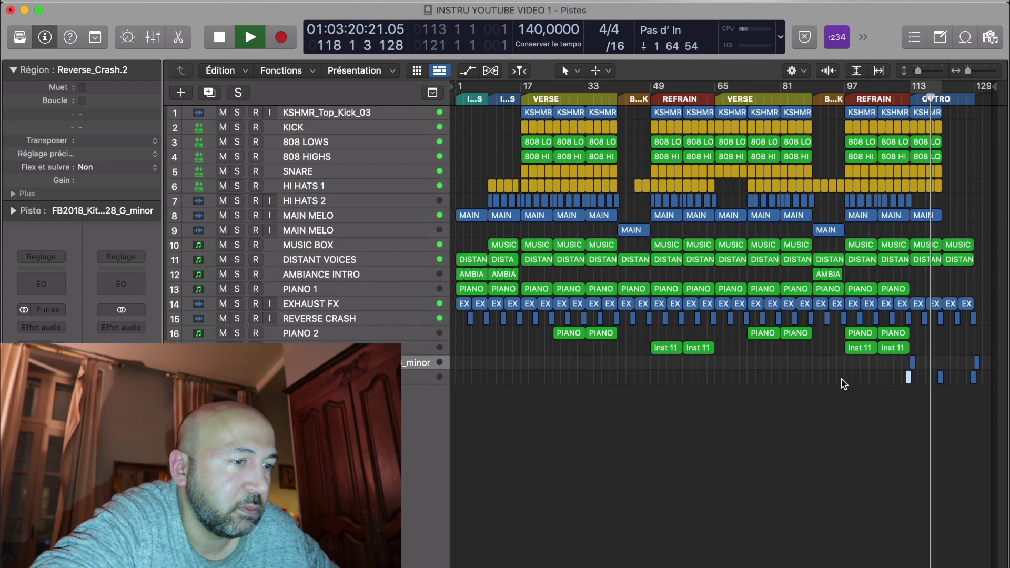
pyautogui.scroll(5, 842, 380)
pyautogui.hscroll(5, 842, 380)
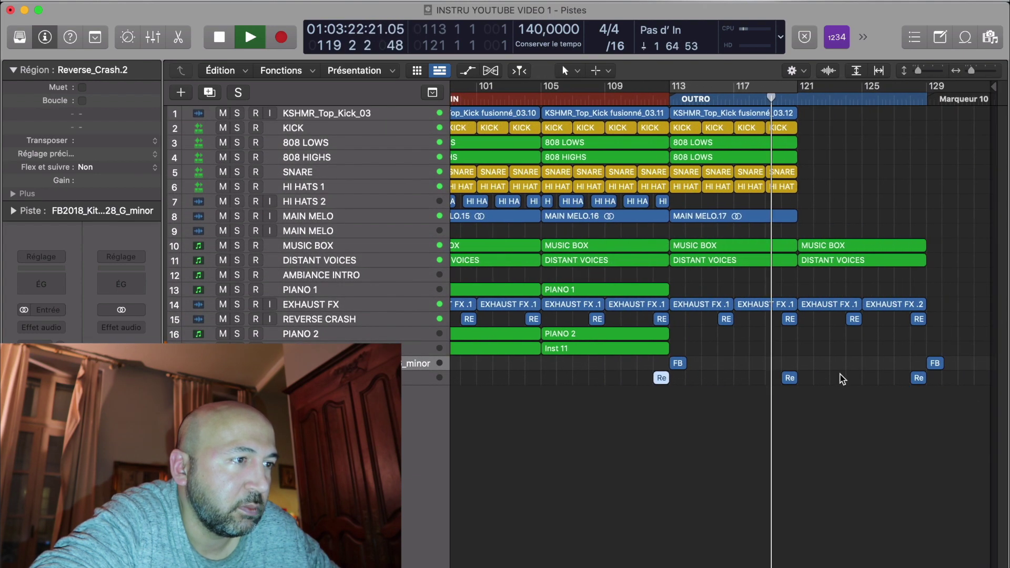
# - Copy the crash region from bar 113 to bar 121 and play the outro from just before the copy
pyautogui.moveTo(678, 363); pyautogui.dragTo(807, 363)
pyautogui.press('space')
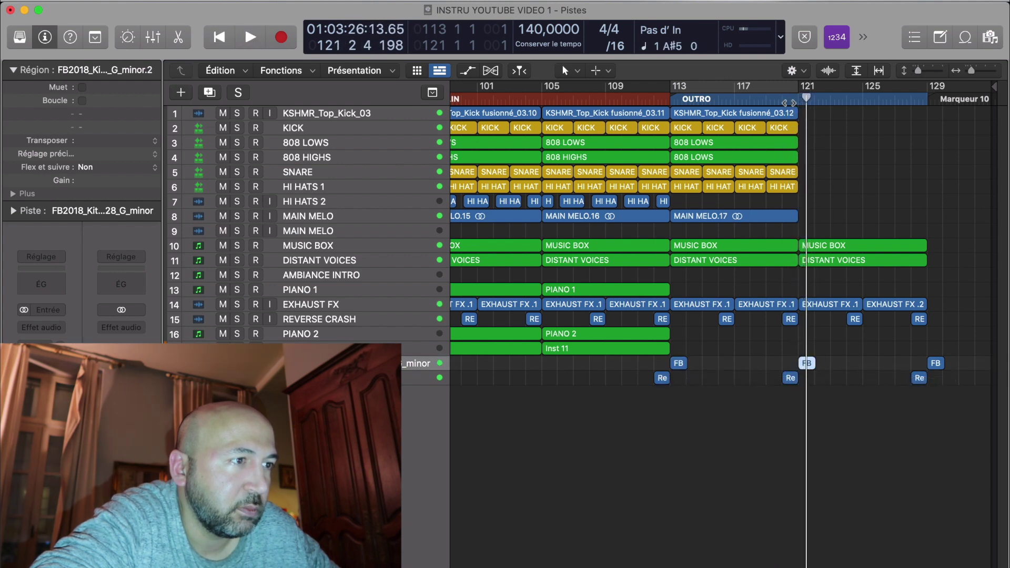
pyautogui.click(784, 99)
pyautogui.press('space')
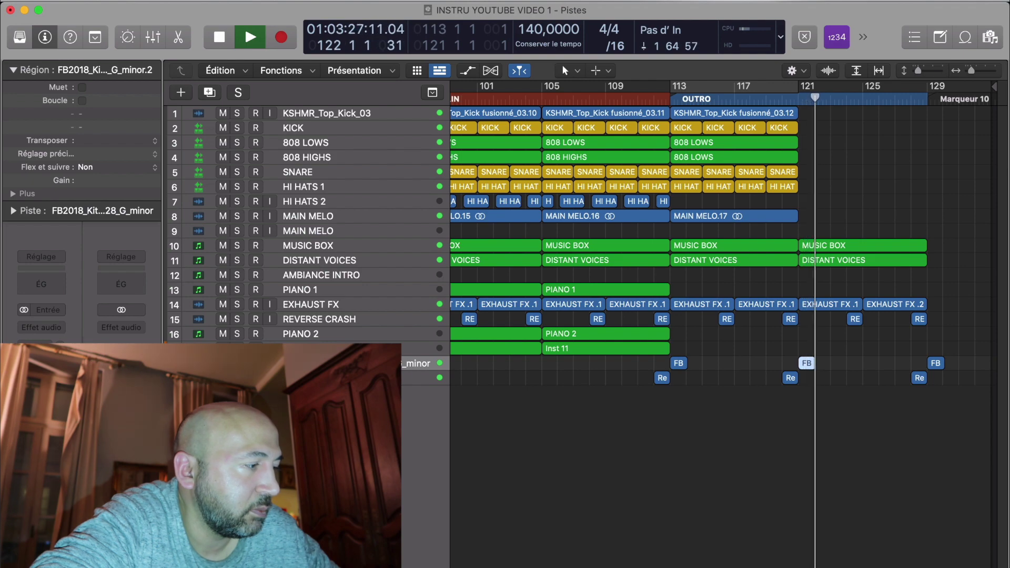
# - Listen to the rest of the outro through bar 129 while examining the full arrangement
pyautogui.click(915, 444)
pyautogui.hscroll(-5, 915, 444)
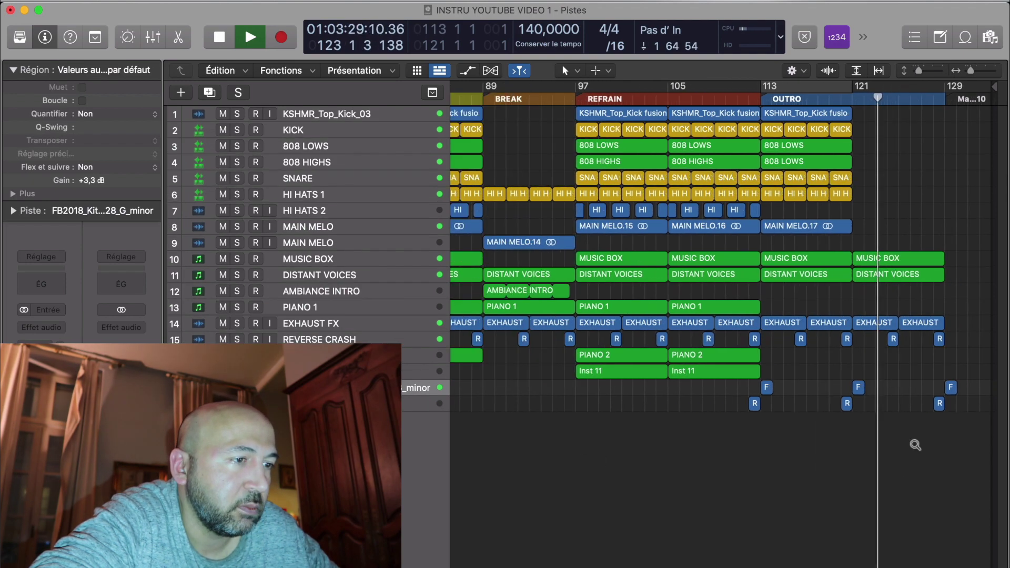
pyautogui.scroll(3, 916, 444)
pyautogui.hscroll(-4, 916, 444)
pyautogui.hscroll(-3, 915, 445)
pyautogui.scroll(-3, 916, 444)
pyautogui.scroll(5, 916, 445)
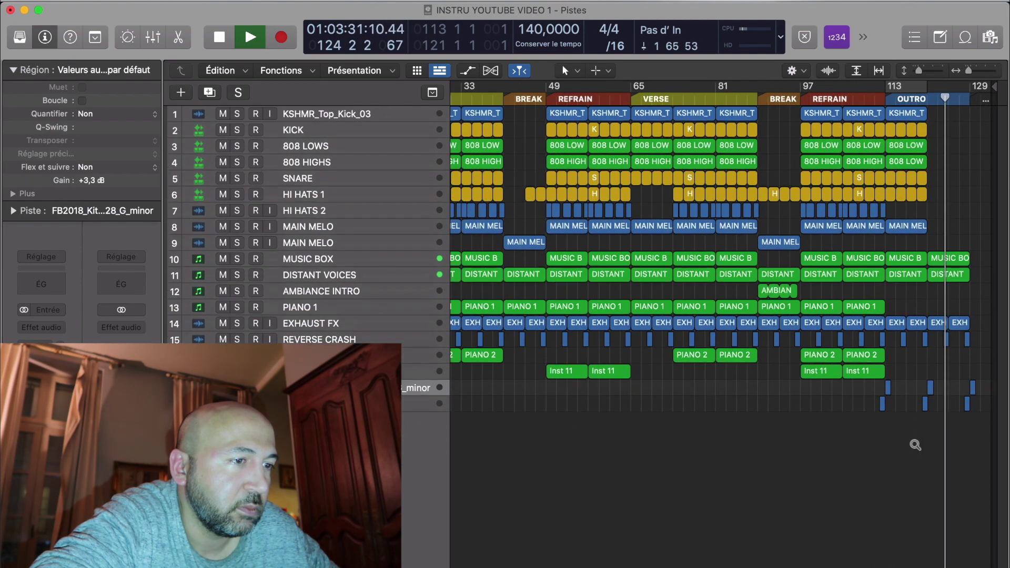
pyautogui.hscroll(4, 915, 444)
pyautogui.scroll(-5, 915, 444)
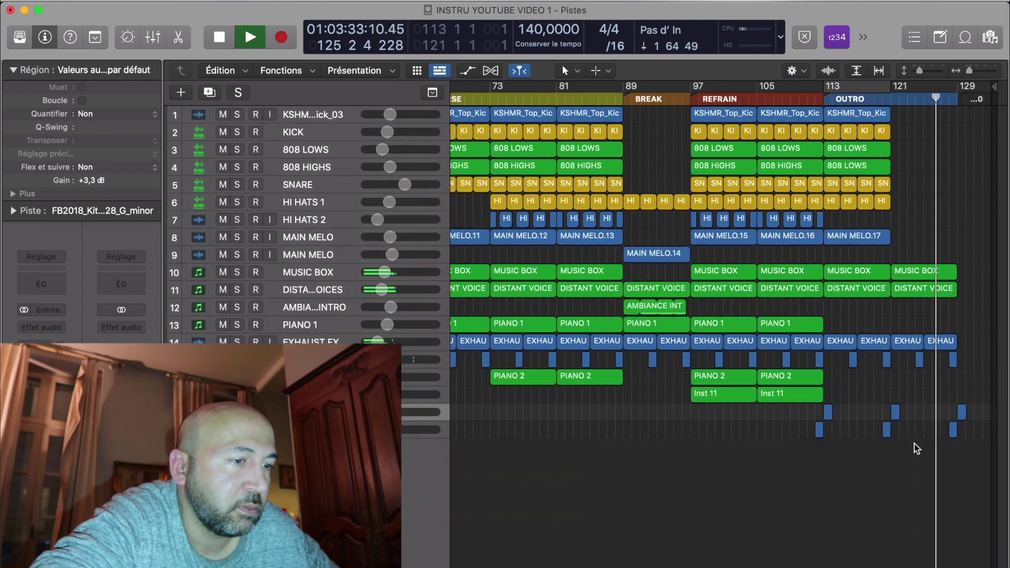
pyautogui.hscroll(-4, 915, 444)
pyautogui.scroll(-3, 914, 449)
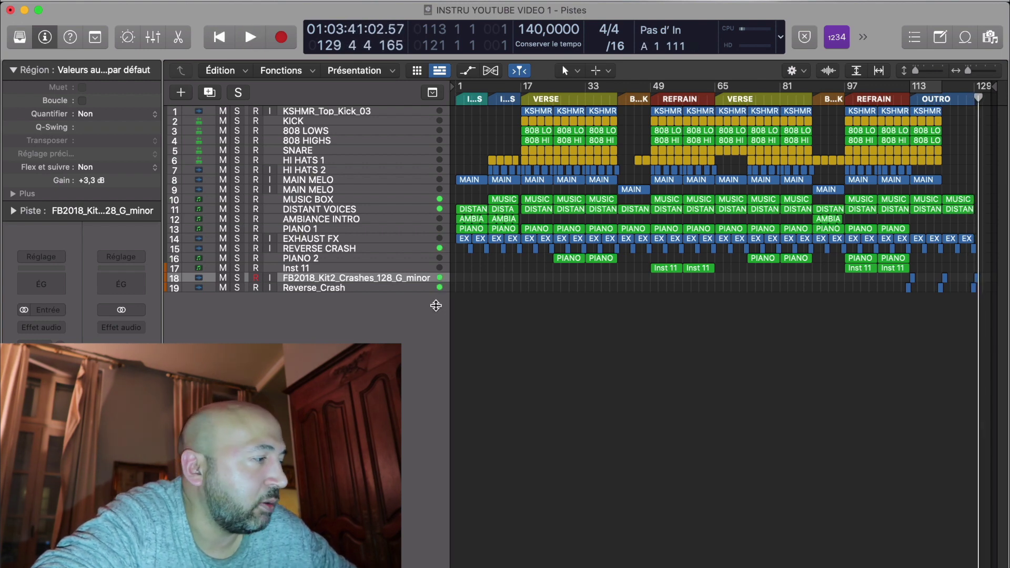
# - Insert the H-Delay plug-in on the crash track's Bus 5 auxiliary, enable Ping Pong and set the delay to 1/8
pyautogui.click(131, 319)
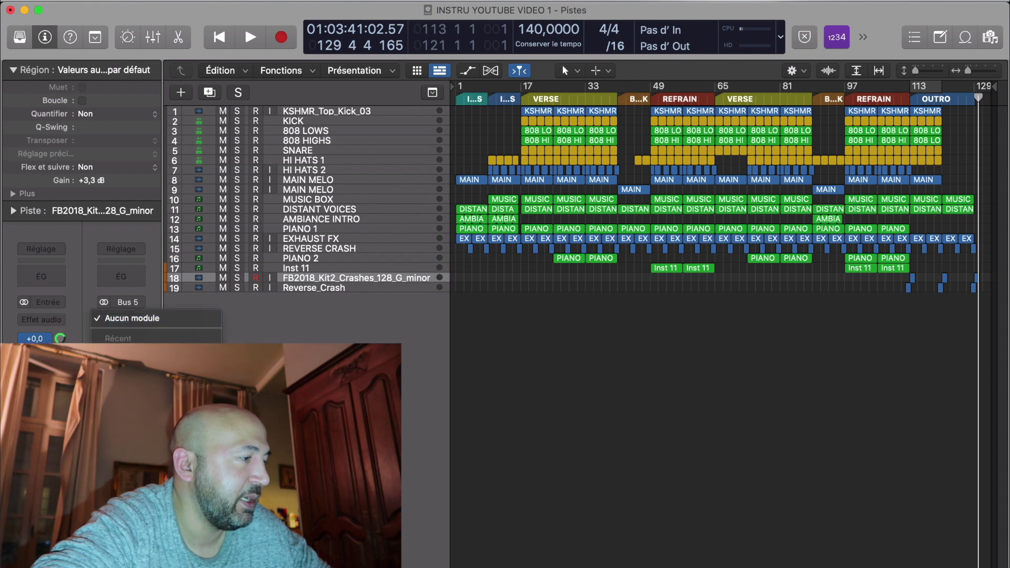
pyautogui.click(148, 364)
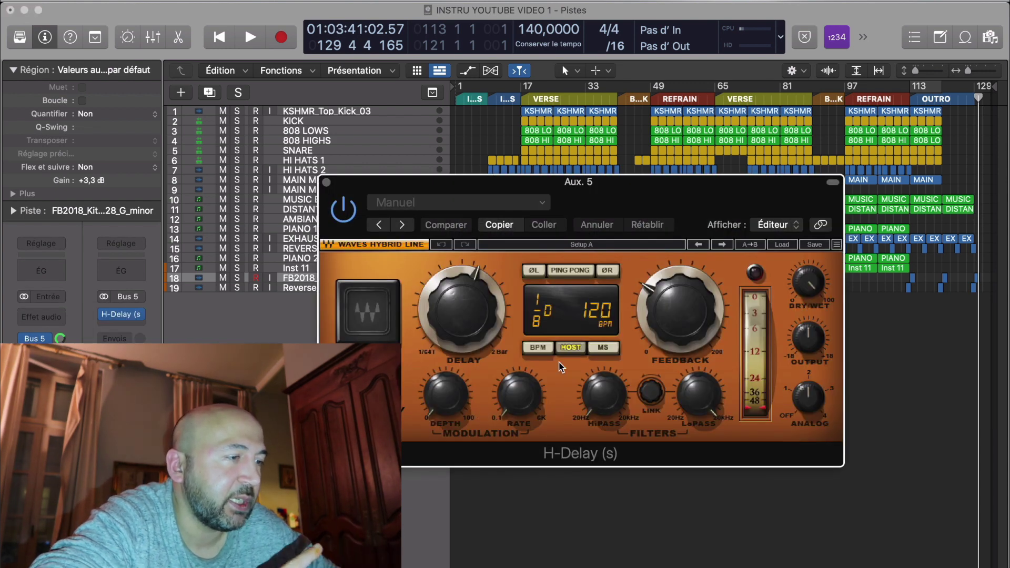
pyautogui.click(570, 270)
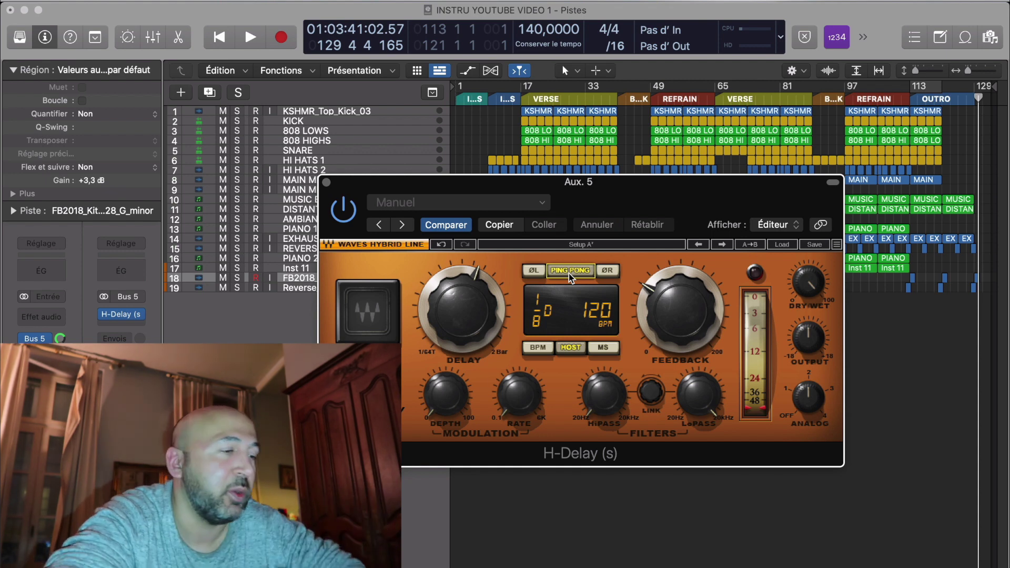
pyautogui.moveTo(454, 301); pyautogui.dragTo(455, 299)
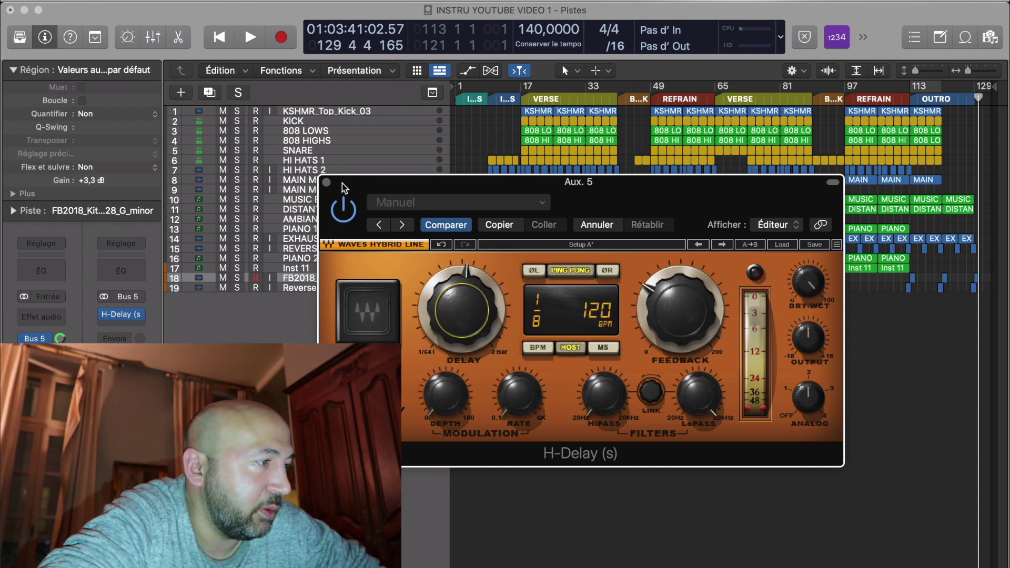
# - Move the H-Delay window aside, solo the FB2018_Kit2_Crashes_128_G_minor track and play it from the outro's start at bar 113
pyautogui.moveTo(342, 183); pyautogui.dragTo(365, 407)
pyautogui.click(238, 278)
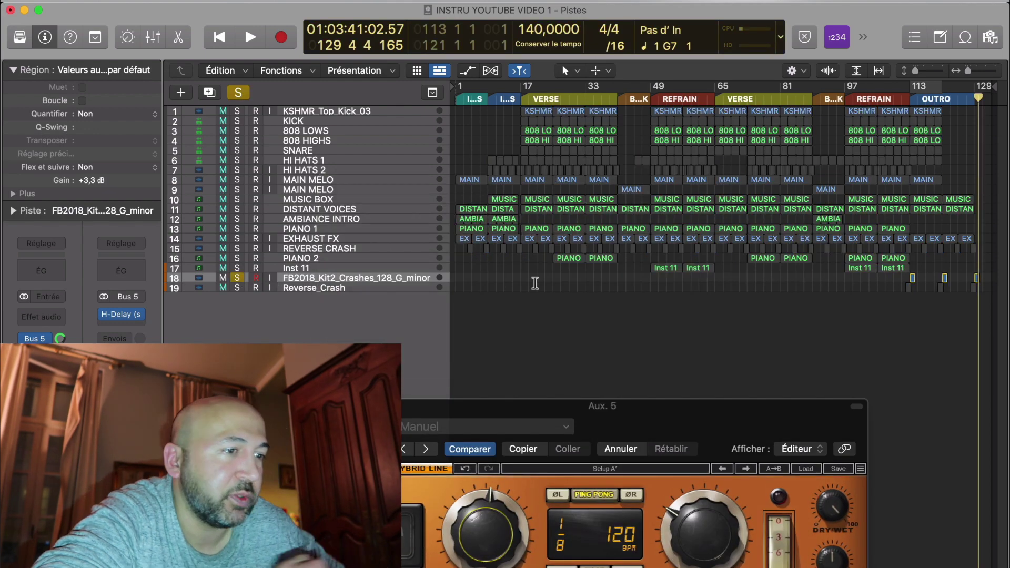
pyautogui.press('super+Down')
pyautogui.press('super+Down')
pyautogui.press('super+Right')
pyautogui.press('super+Right')
pyautogui.press('super+Right')
pyautogui.press('super+Right')
pyautogui.press('super+Right')
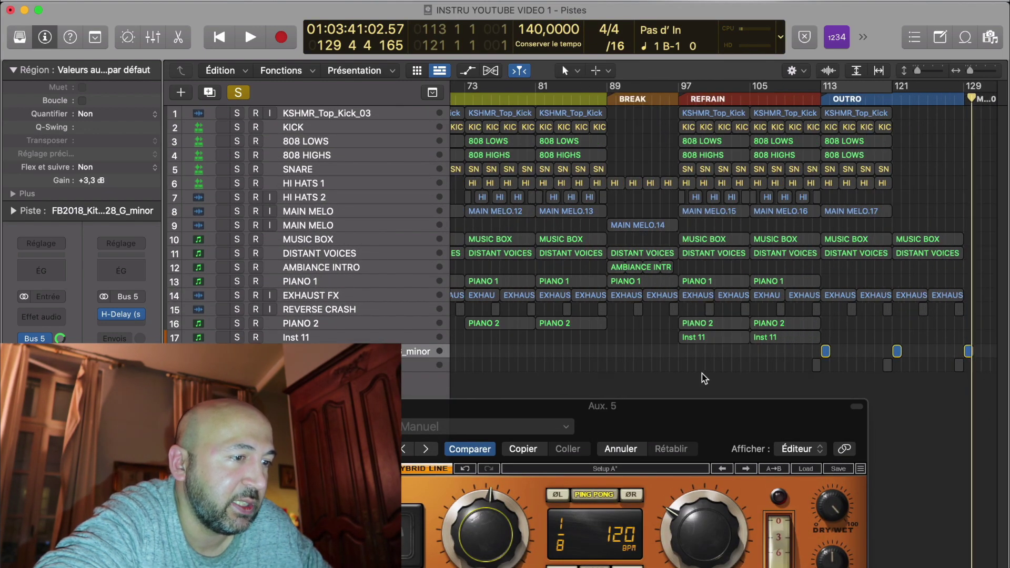
pyautogui.click(577, 103)
pyautogui.press('space')
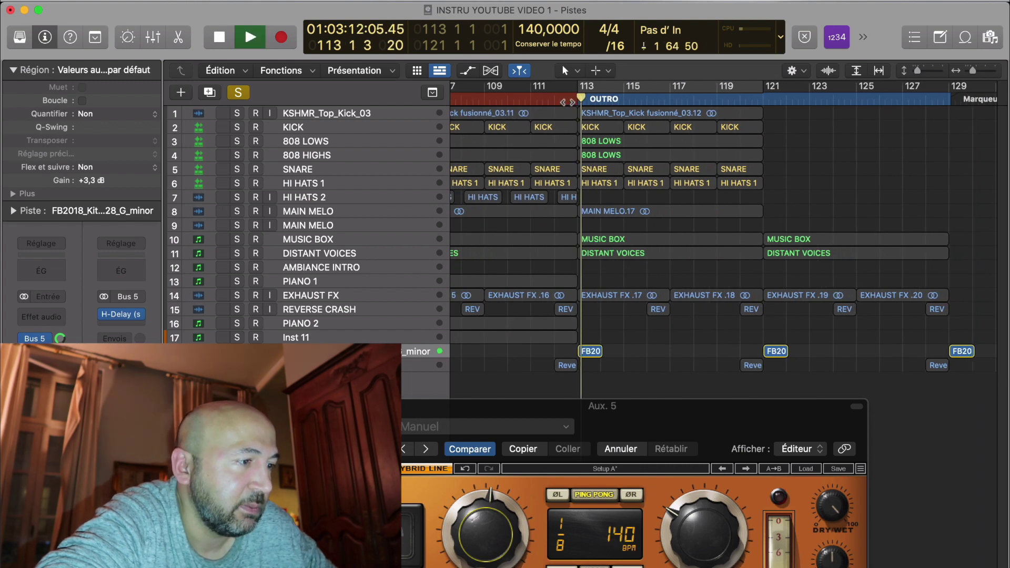
# - Set the H-Delay time to 1/4, audition the soloed crash from bar 113 and close the plug-in window
pyautogui.moveTo(586, 409); pyautogui.dragTo(568, 284)
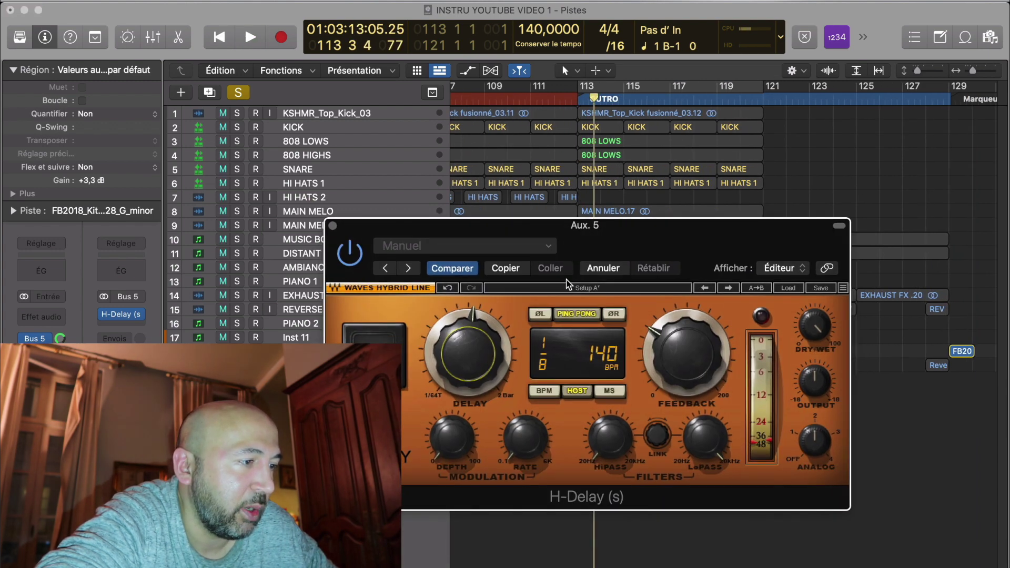
pyautogui.moveTo(468, 353); pyautogui.dragTo(468, 339)
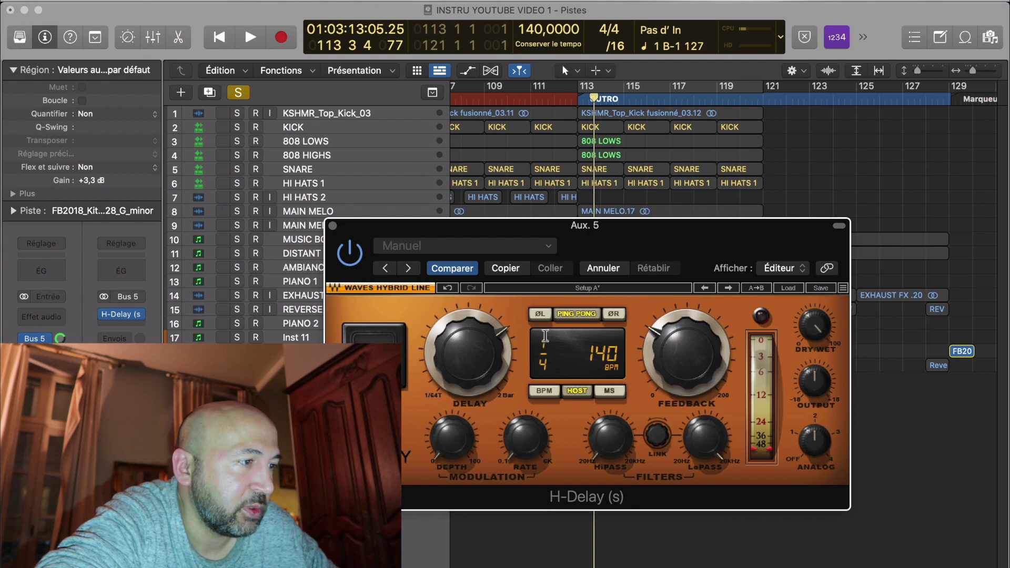
pyautogui.moveTo(545, 229); pyautogui.dragTo(569, 400)
pyautogui.press('space')
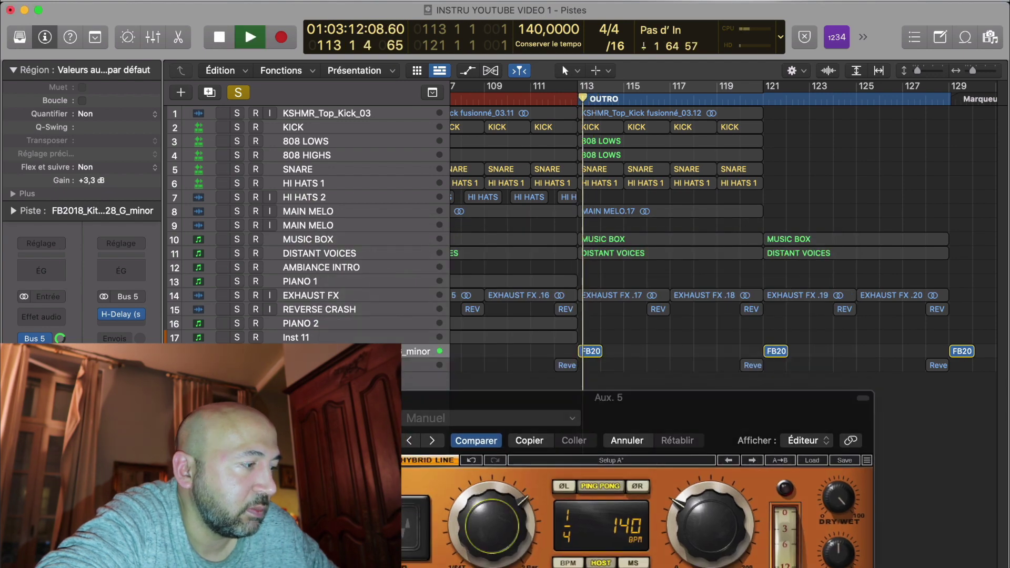
pyautogui.press('space')
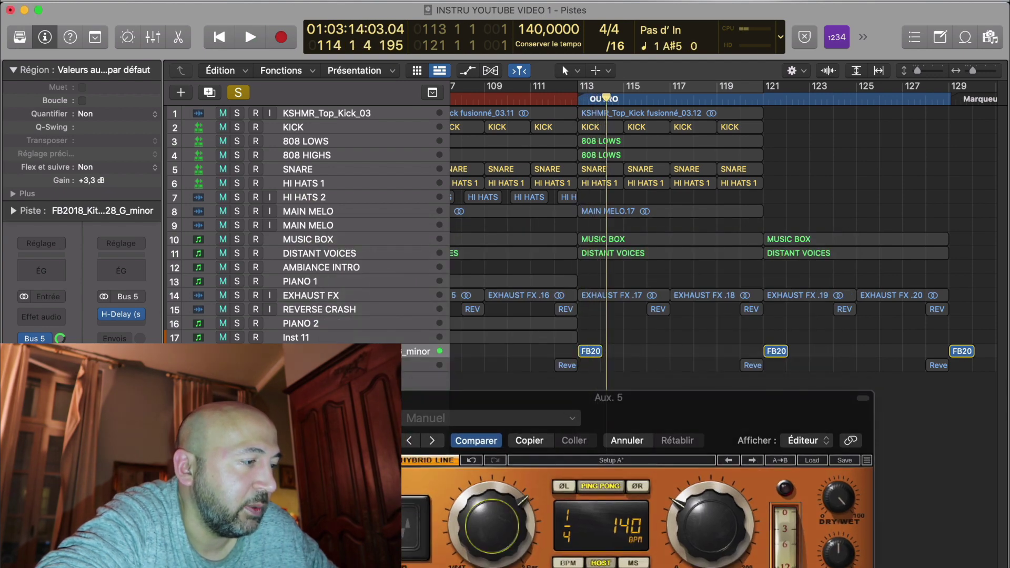
pyautogui.click(354, 398)
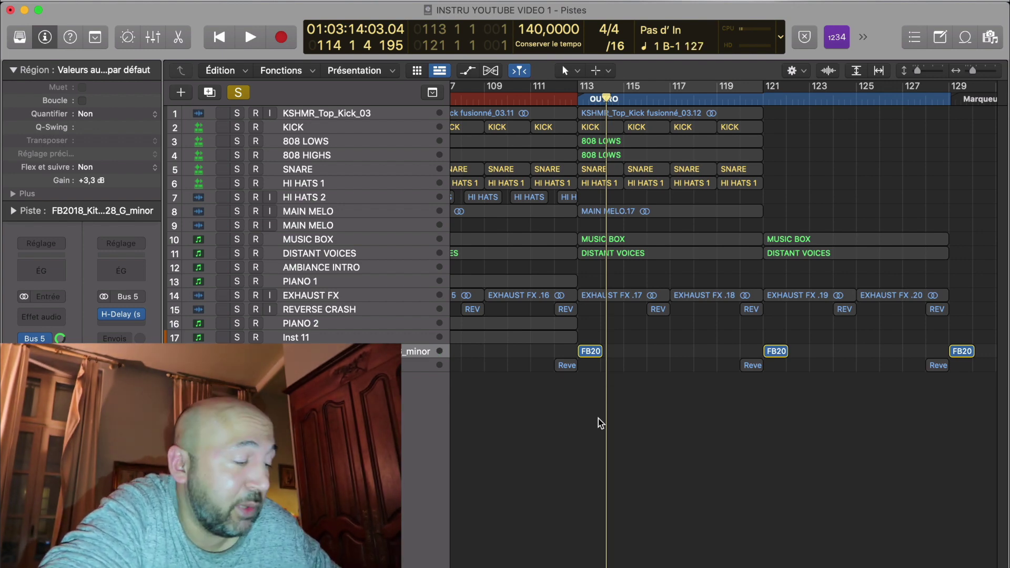
# - Play the soloed crash track into bar 116, stop playback and turn off the solo
pyautogui.press('space')
pyautogui.scroll(-3, 598, 418)
pyautogui.scroll(3, 599, 418)
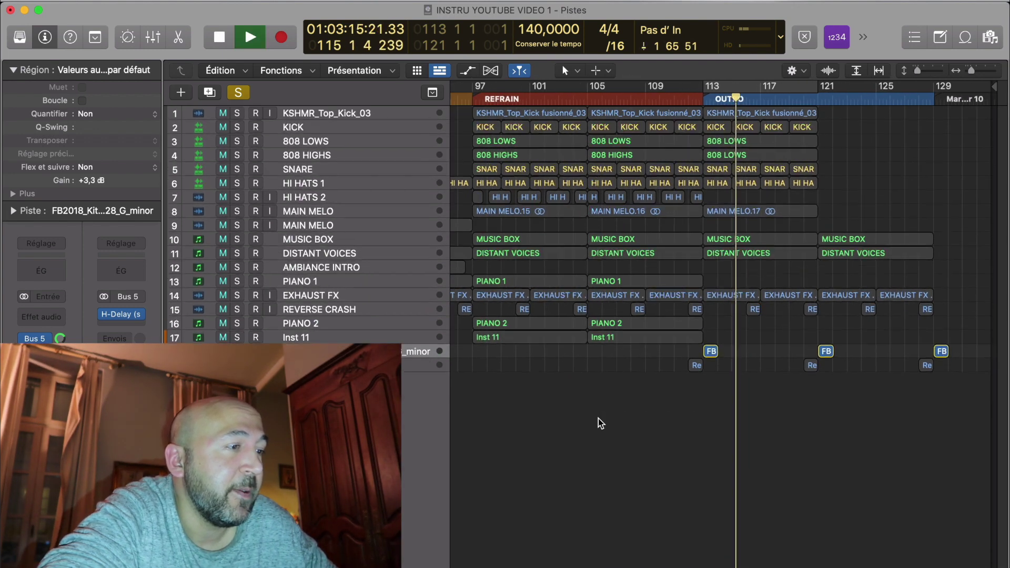
pyautogui.hscroll(-2, 598, 418)
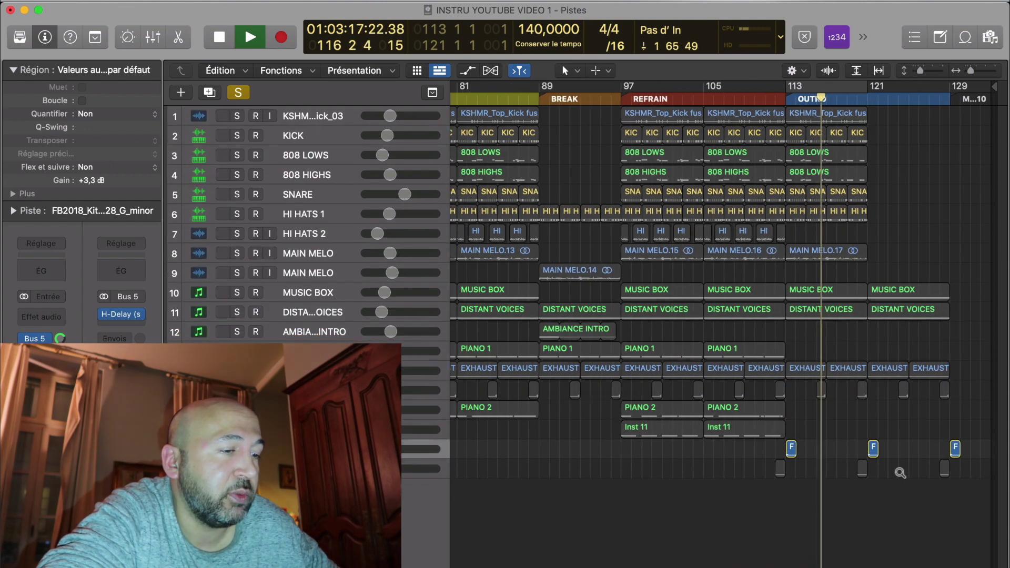
pyautogui.press('space')
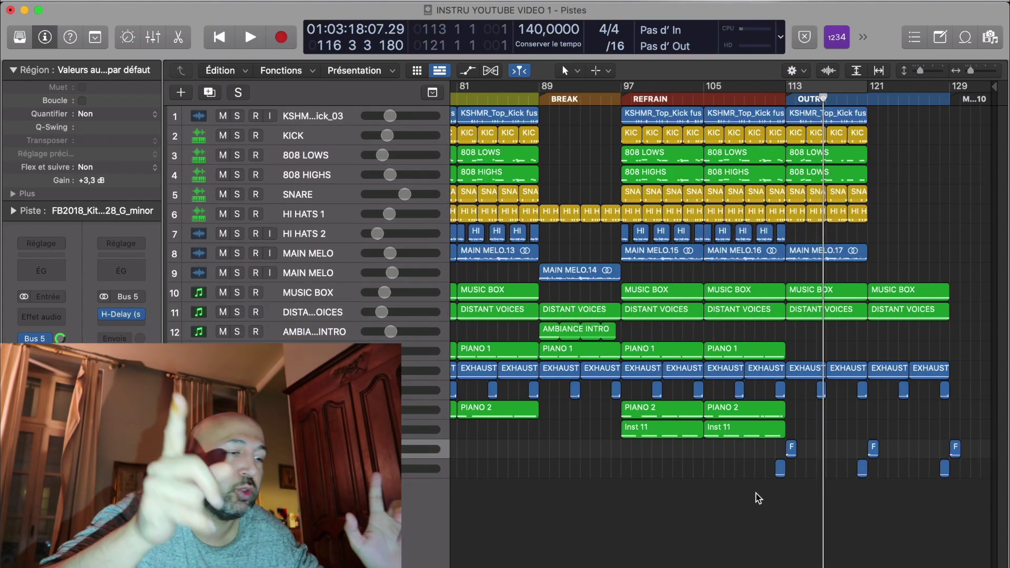
pyautogui.hscroll(-3, 756, 493)
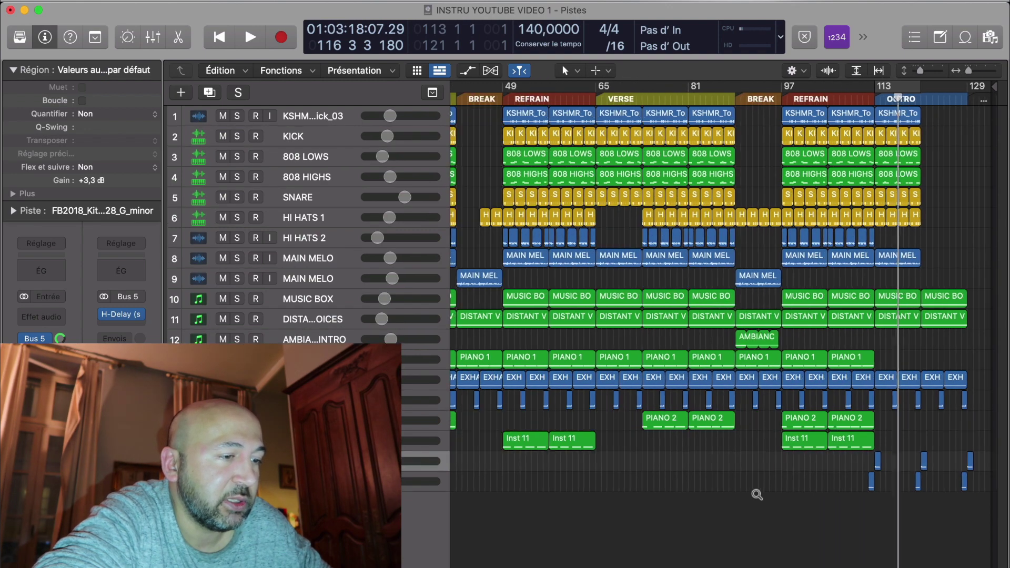
pyautogui.hscroll(5, 756, 493)
pyautogui.hscroll(-3, 756, 493)
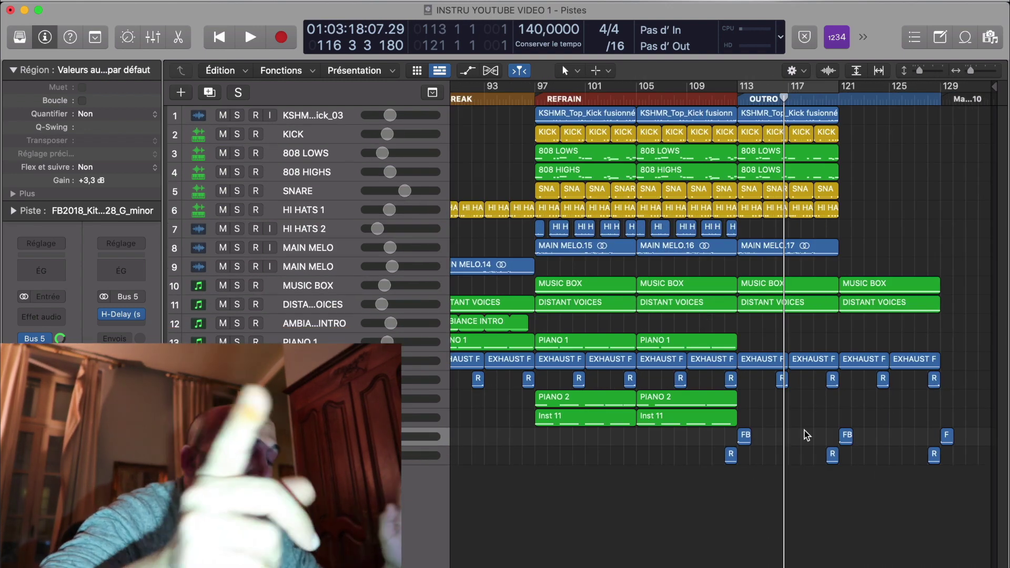
# - Play the full outro from bar 113 to its end and slightly lower the crash track's volume
pyautogui.press('space')
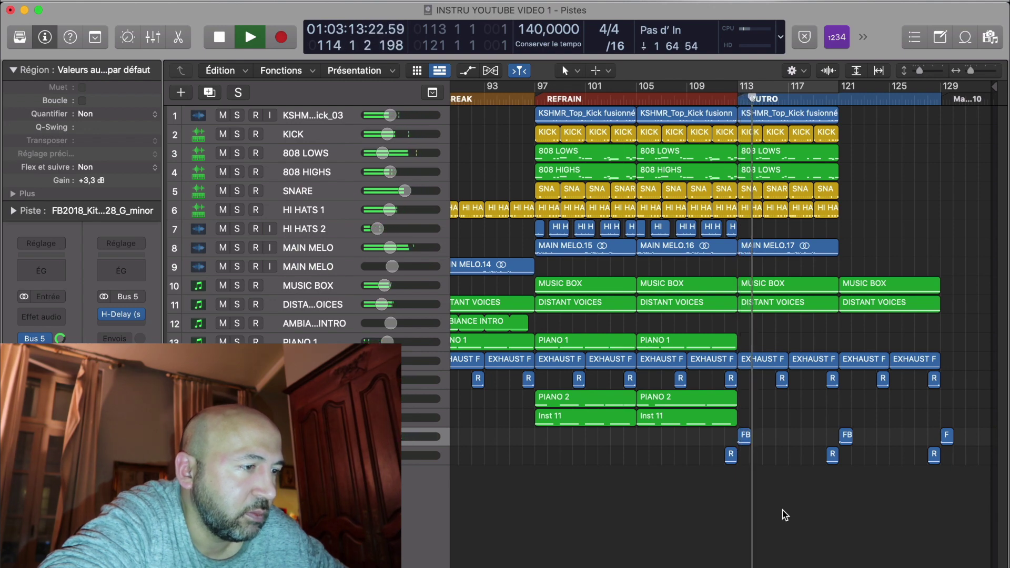
pyautogui.scroll(-6, 743, 532)
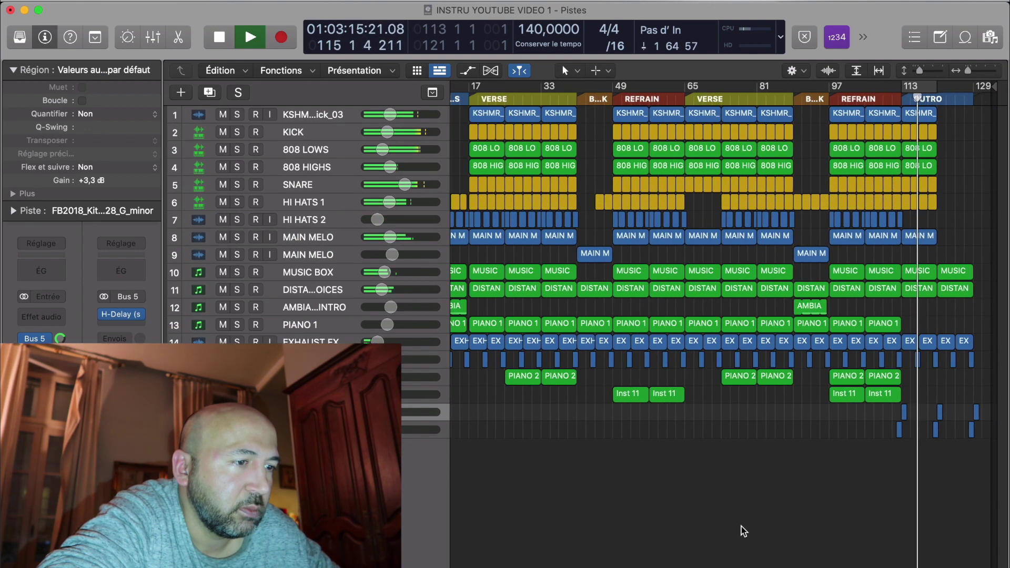
pyautogui.scroll(-5, 743, 530)
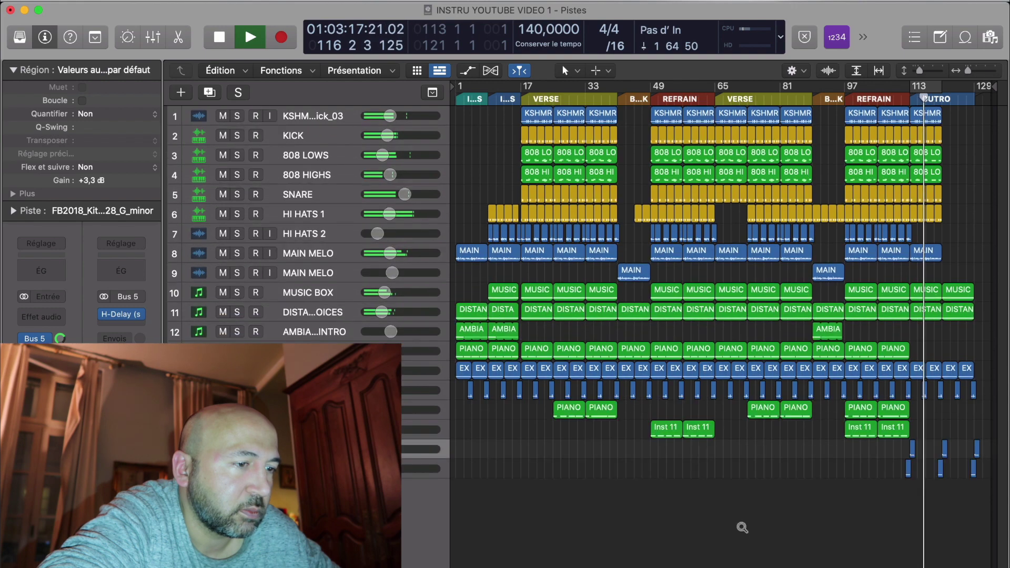
pyautogui.scroll(6, 743, 528)
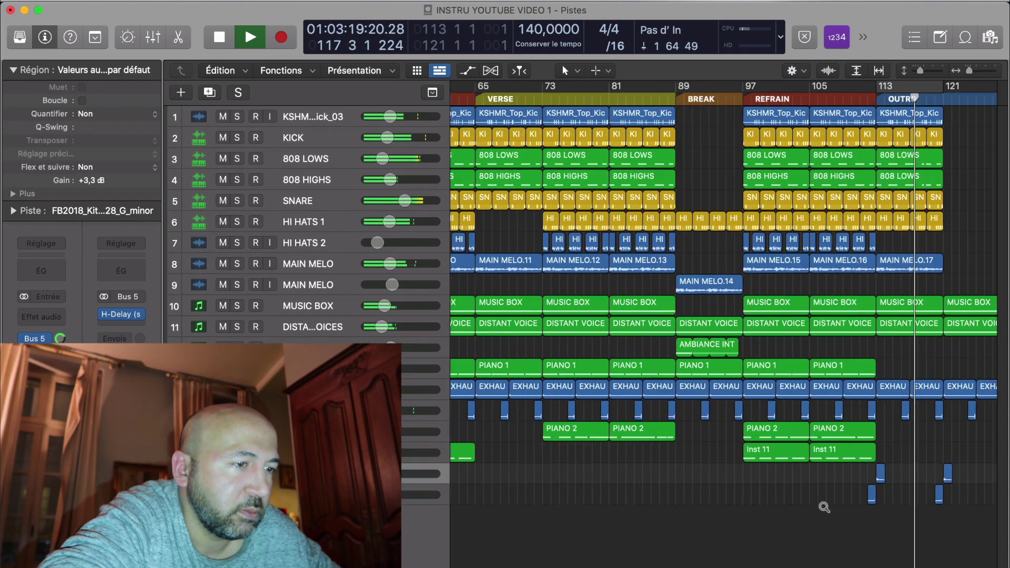
pyautogui.scroll(-5, 825, 507)
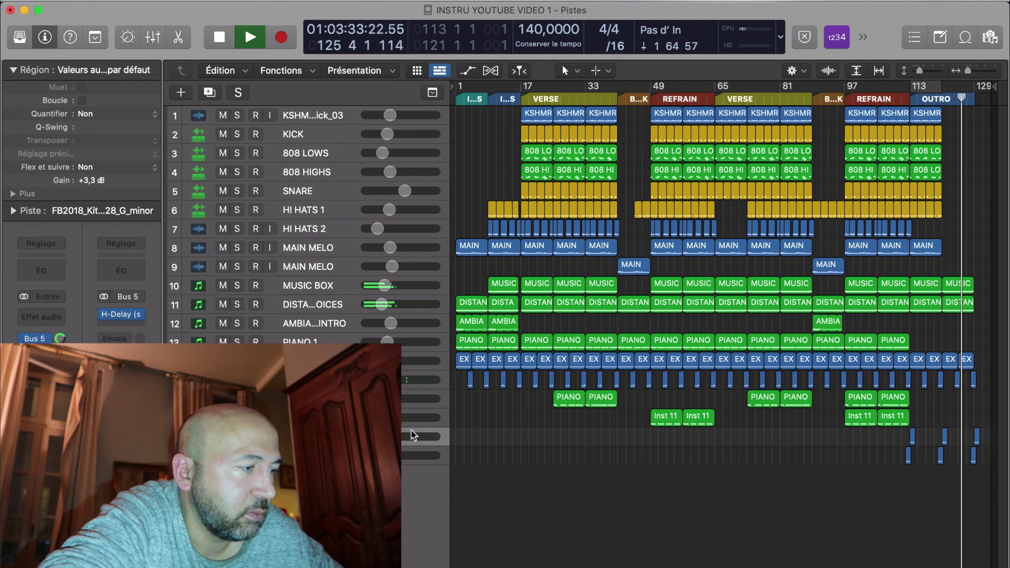
pyautogui.moveTo(388, 437); pyautogui.dragTo(384, 437)
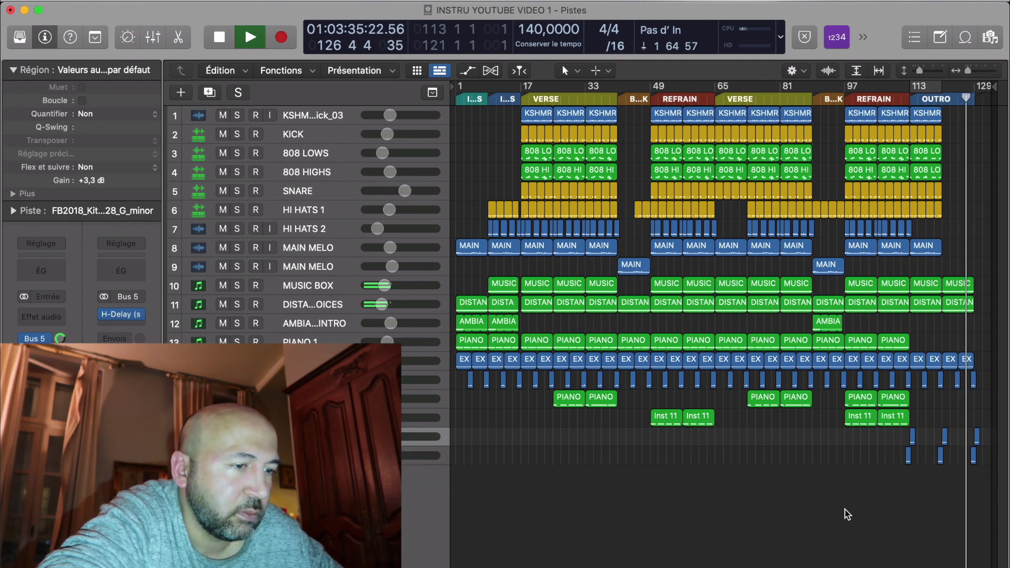
pyautogui.hscroll(-1, 845, 510)
pyautogui.scroll(-1, 845, 510)
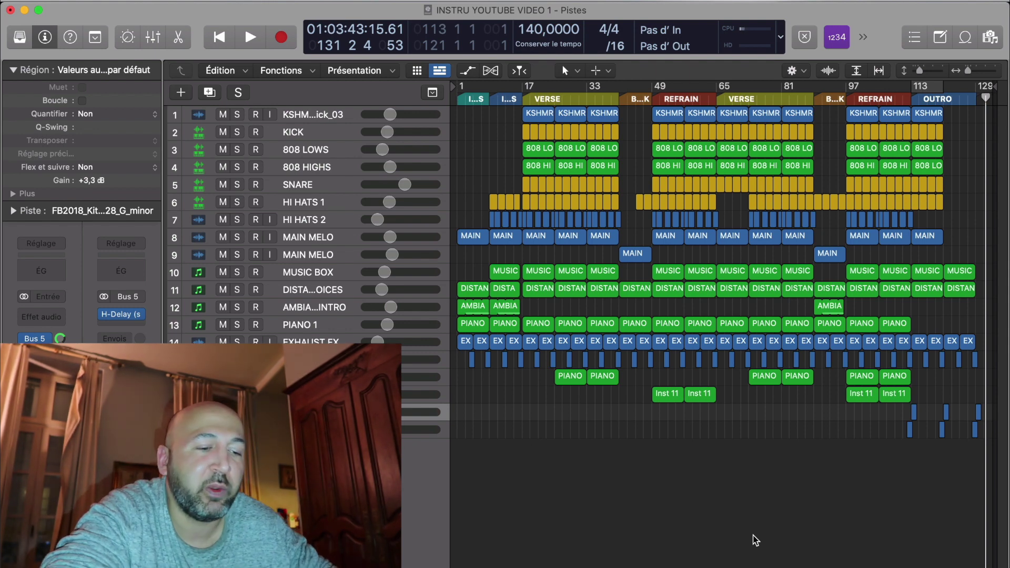
# - Play the whole instrumental from bar 1 and select the EXHAUST FX track
pyautogui.press('Return')
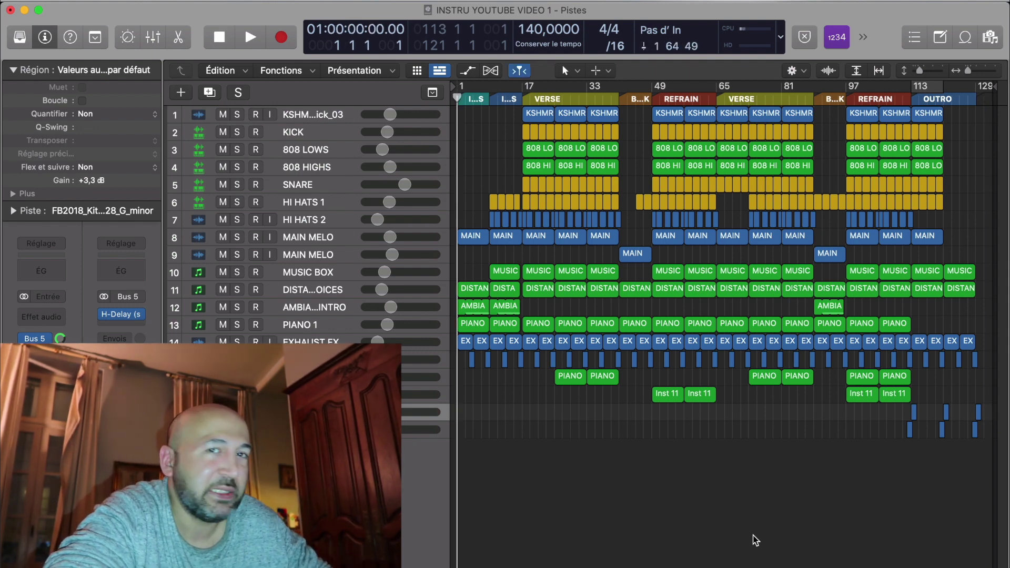
pyautogui.press('space')
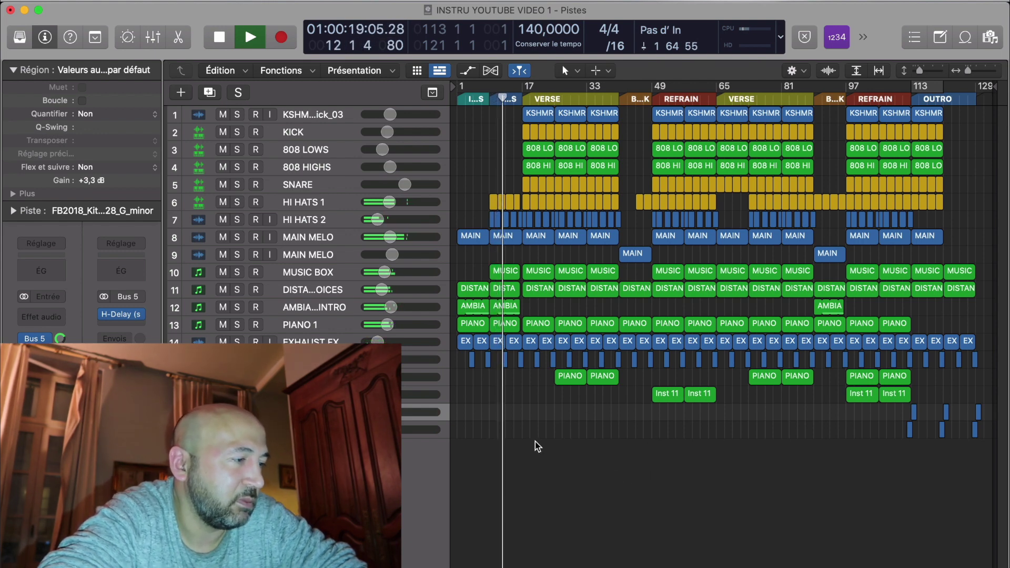
pyautogui.click(316, 394)
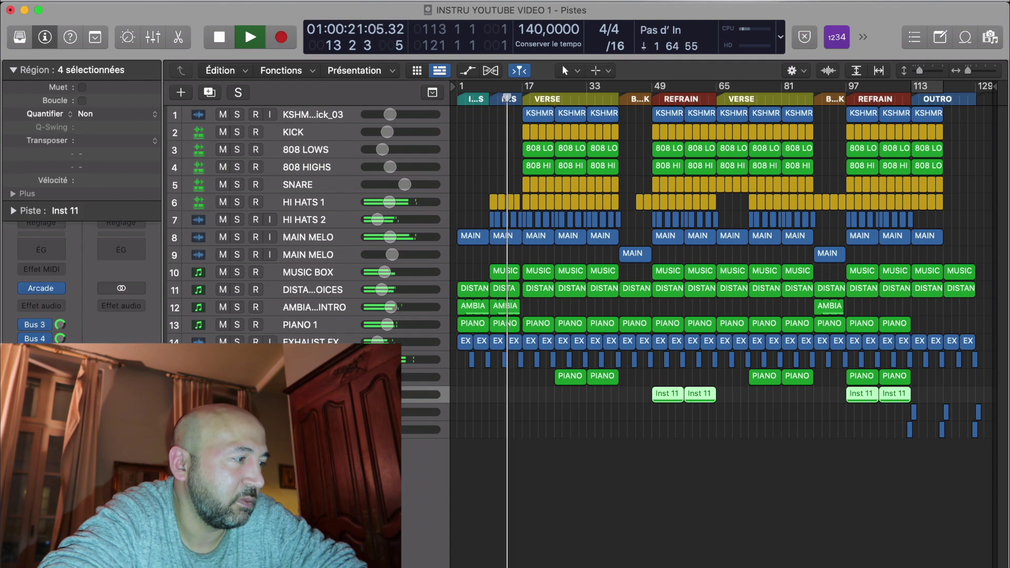
pyautogui.click(326, 345)
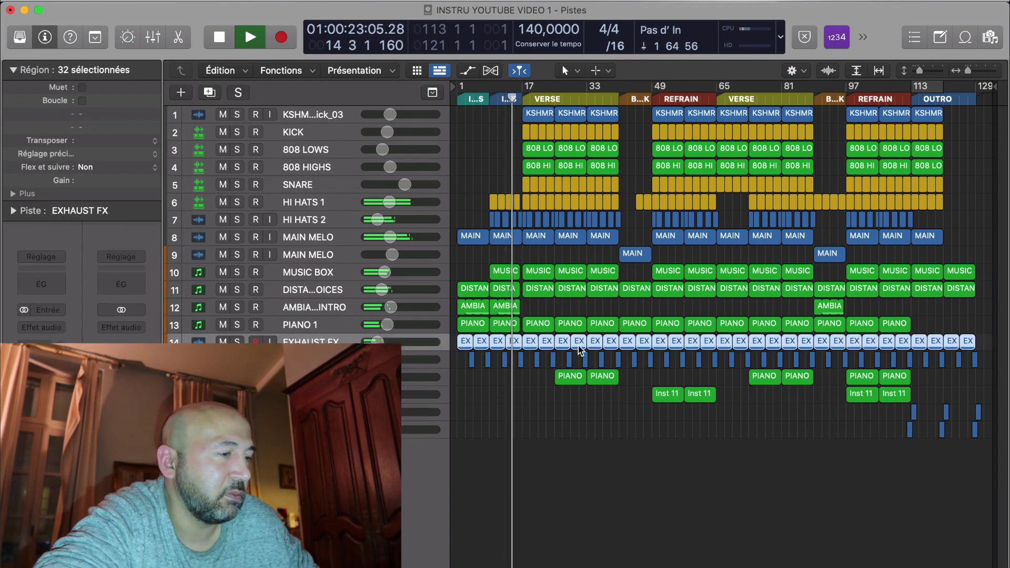
# - Examine the track regions from the intro into the first verse, close up and across the full arrangement, while the instrumental plays
pyautogui.press('super+Down')
pyautogui.press('super+Down')
pyautogui.press('super+Down')
pyautogui.press('super+Right')
pyautogui.press('super+Right')
pyautogui.press('super+Right')
pyautogui.press('super+Right')
pyautogui.scroll(-4, 580, 342)
pyautogui.hscroll(10, 581, 341)
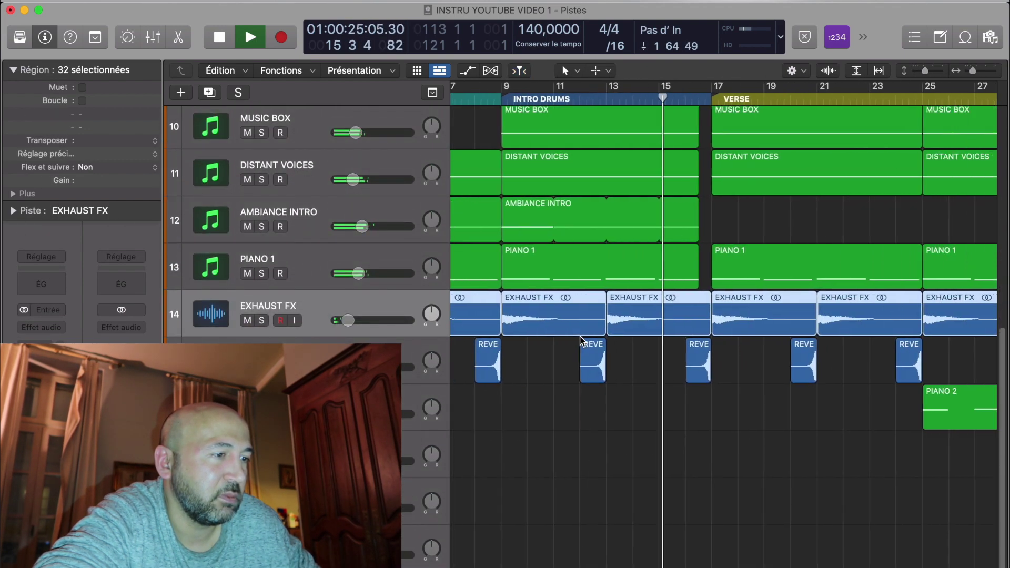
pyautogui.scroll(2, 580, 342)
pyautogui.press('super+Up')
pyautogui.scroll(8, 580, 341)
pyautogui.press('super+Left')
pyautogui.press('super+Left')
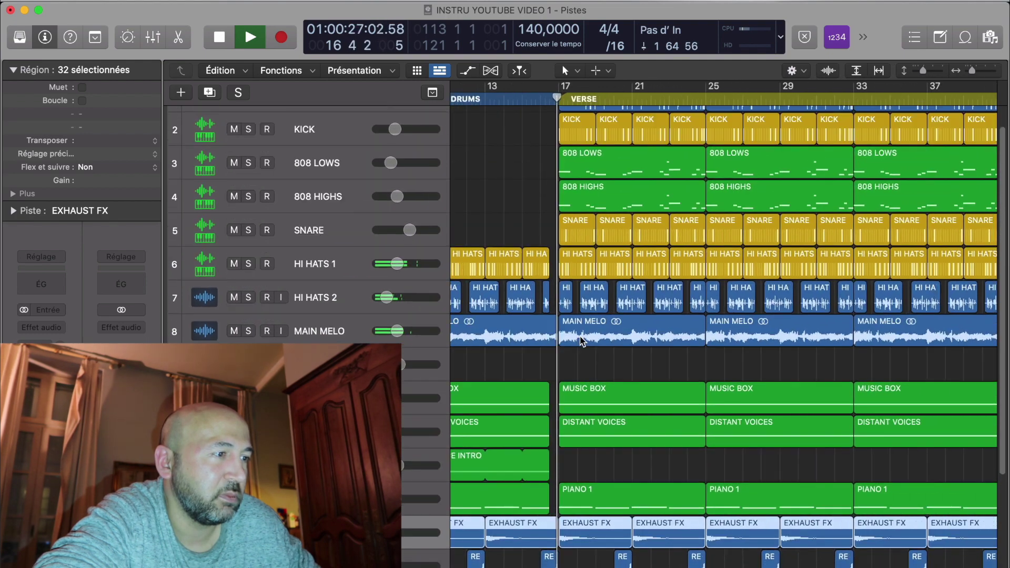
pyautogui.press('super+Up')
pyautogui.press('super+Left')
pyautogui.press('super+Left')
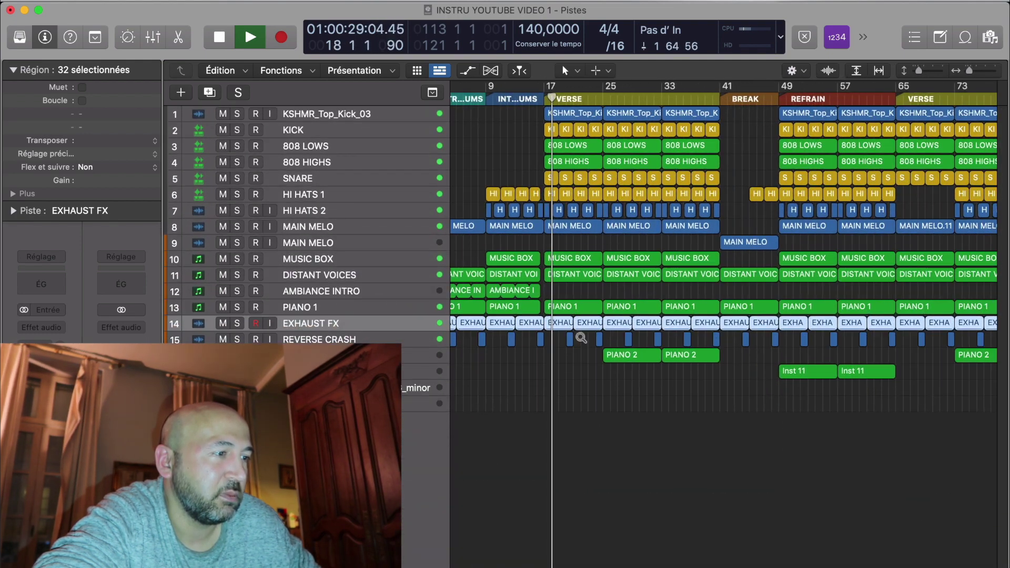
pyautogui.press('super+Down')
pyautogui.hscroll(2, 581, 342)
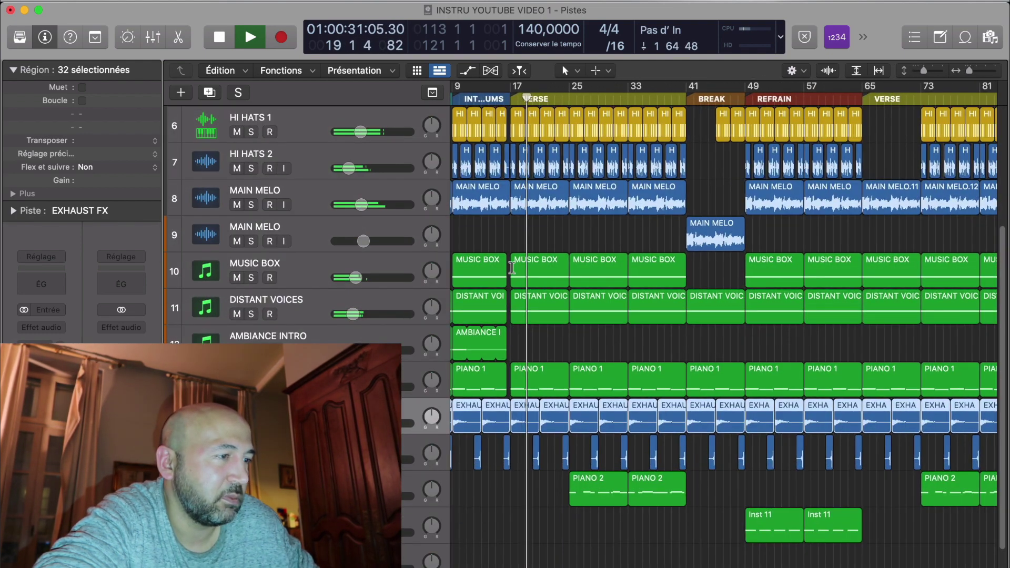
pyautogui.press('super+Up')
pyautogui.press('super+Up')
pyautogui.press('super+Right')
pyautogui.press('super+Right')
pyautogui.press('super+Right')
pyautogui.press('super+Right')
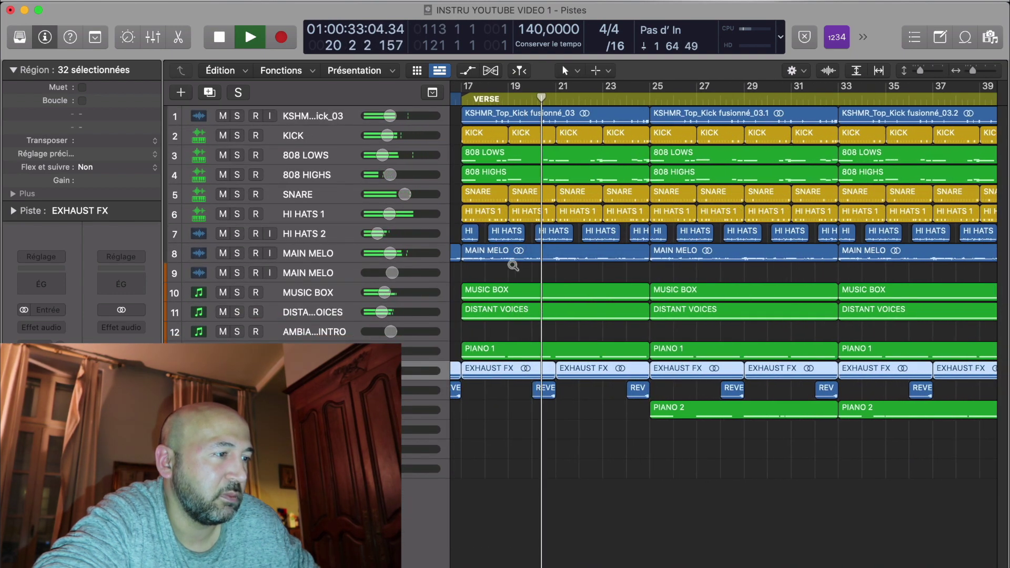
pyautogui.hscroll(-5, 514, 270)
pyautogui.hscroll(-2, 513, 267)
pyautogui.scroll(-8, 513, 266)
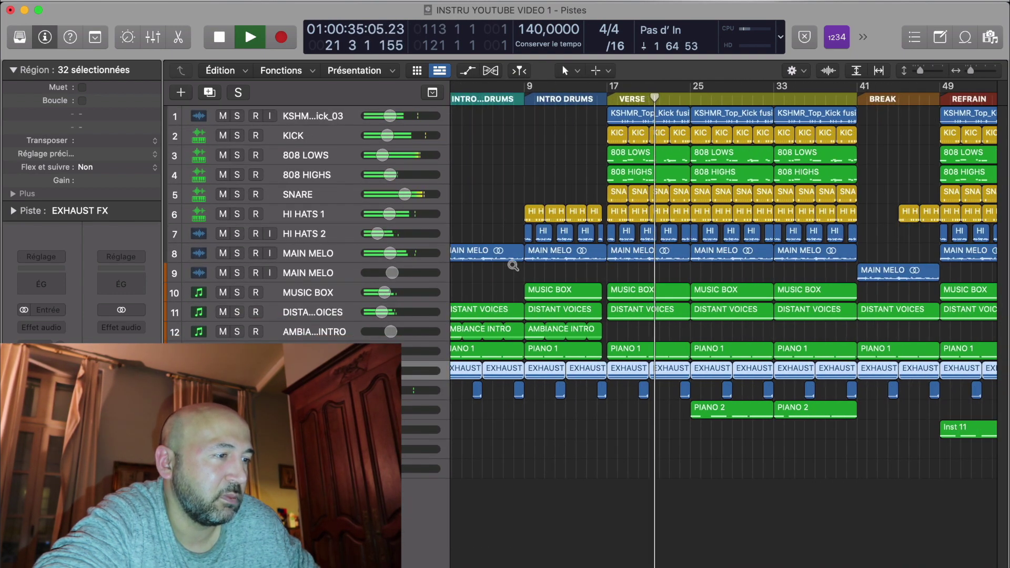
pyautogui.scroll(-4, 514, 266)
pyautogui.scroll(5, 513, 266)
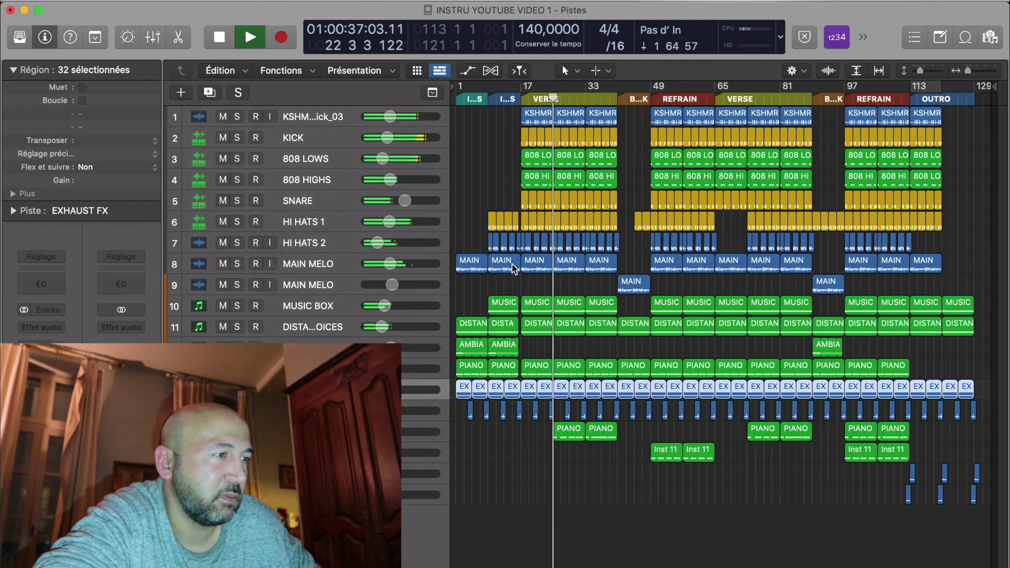
pyautogui.hscroll(4, 513, 266)
pyautogui.scroll(-3, 513, 269)
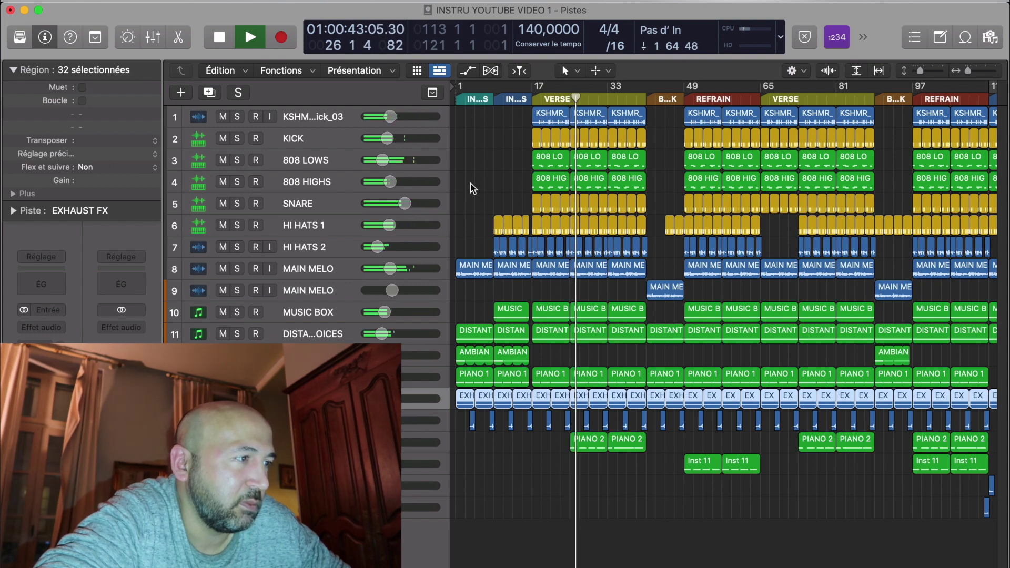
# - Slightly lower the KSHMR_Top_Kick_03 track's volume during the verse and clear the region selection
pyautogui.click(390, 116)
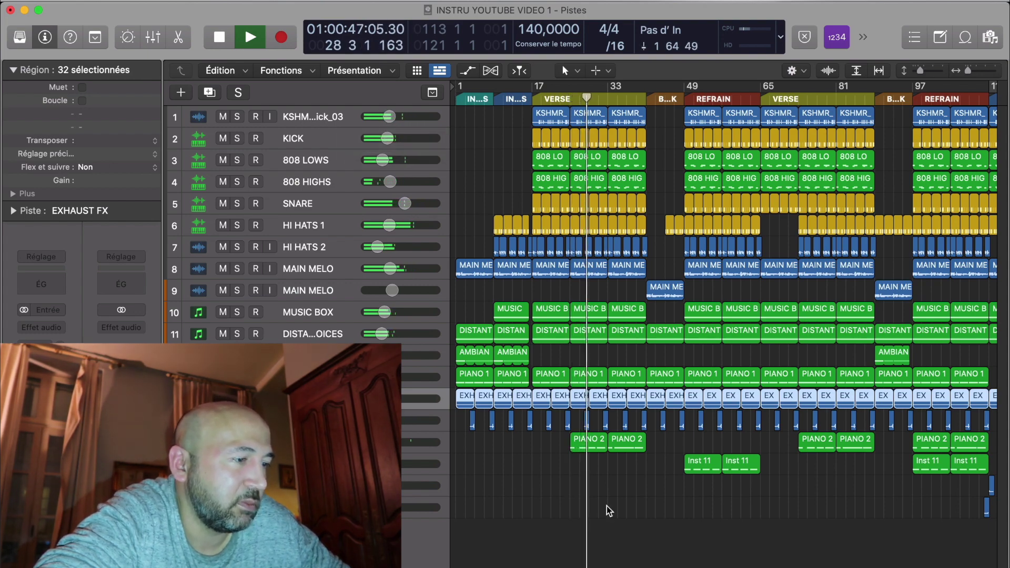
pyautogui.click(645, 509)
pyautogui.scroll(-3, 606, 500)
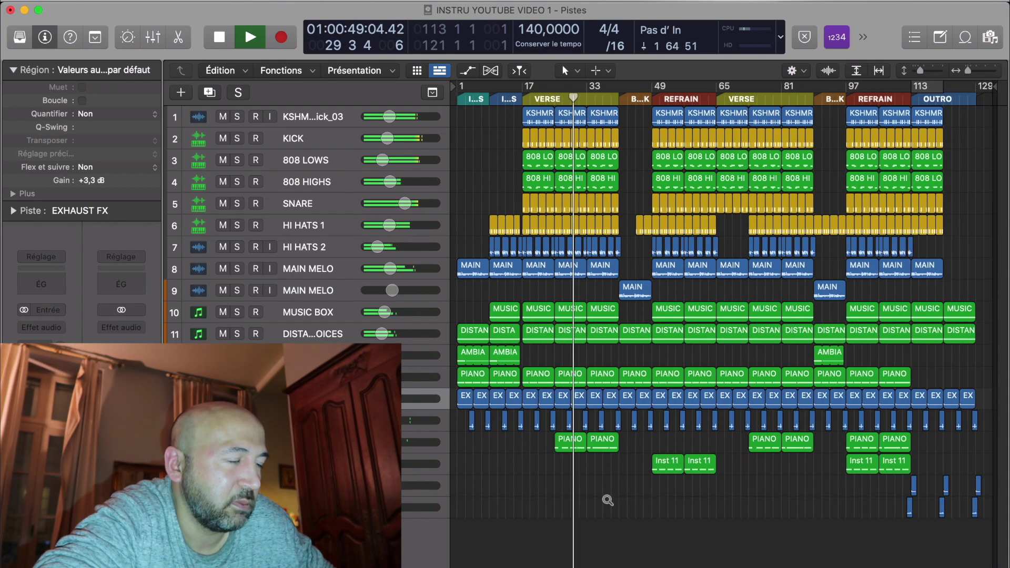
pyautogui.scroll(-1, 607, 501)
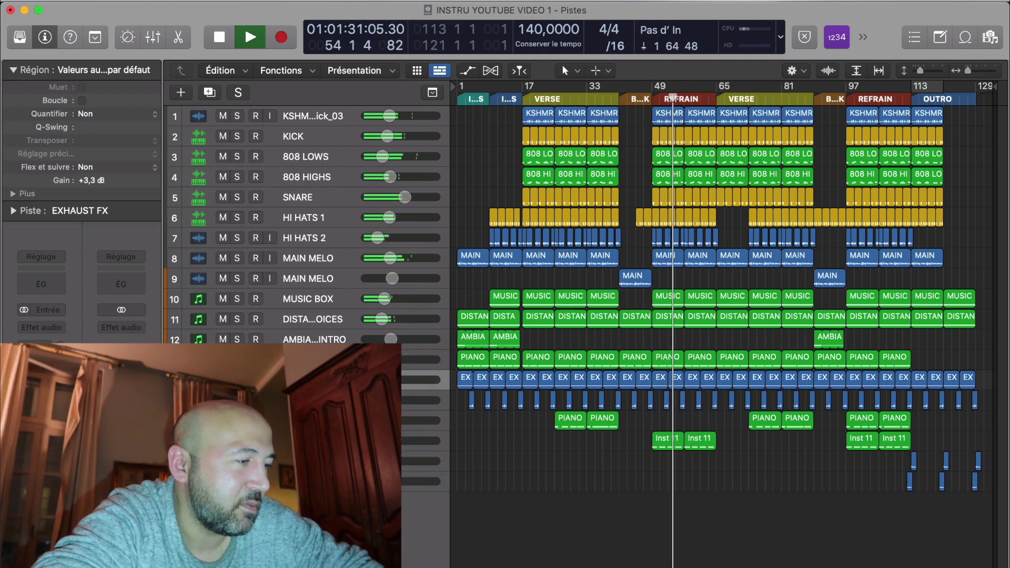
# - Adjust the Inst 11 track's volume during the refrain and select that track
pyautogui.click(393, 440)
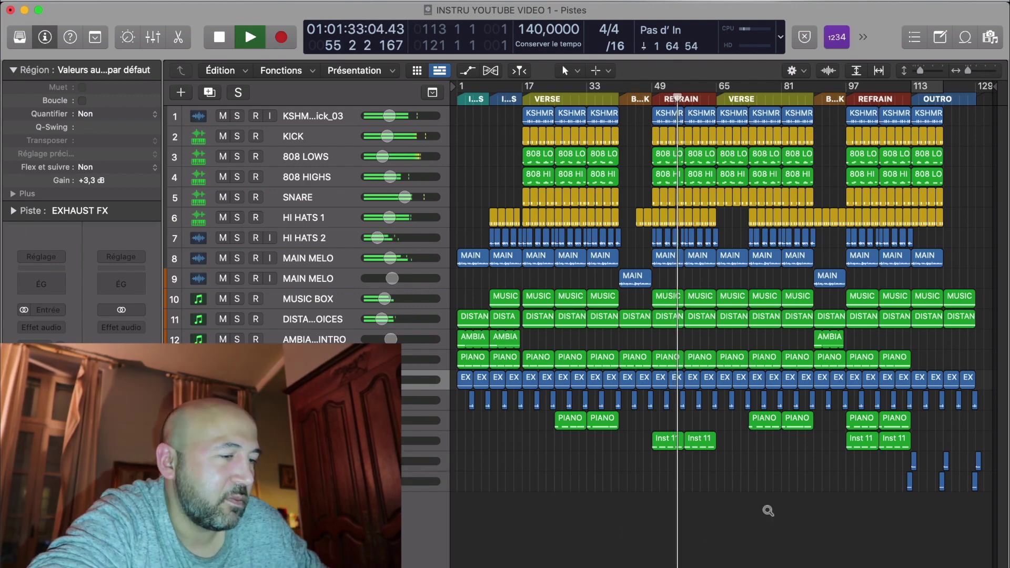
pyautogui.press('super+Down')
pyautogui.press('super+Down')
pyautogui.press('super+Down')
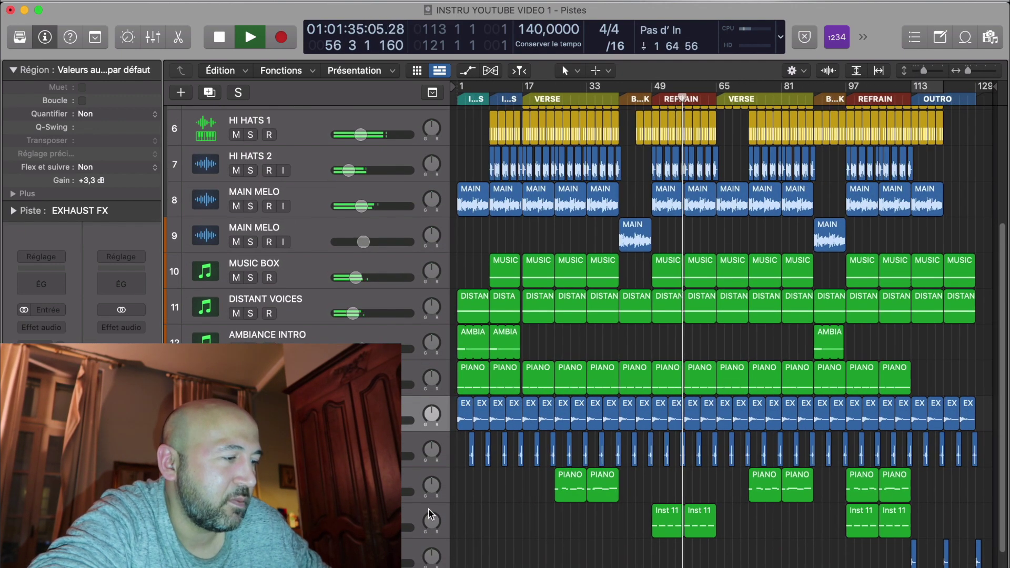
pyautogui.click(337, 518)
pyautogui.press('super+Up')
pyautogui.press('super+Up')
pyautogui.press('super+Up')
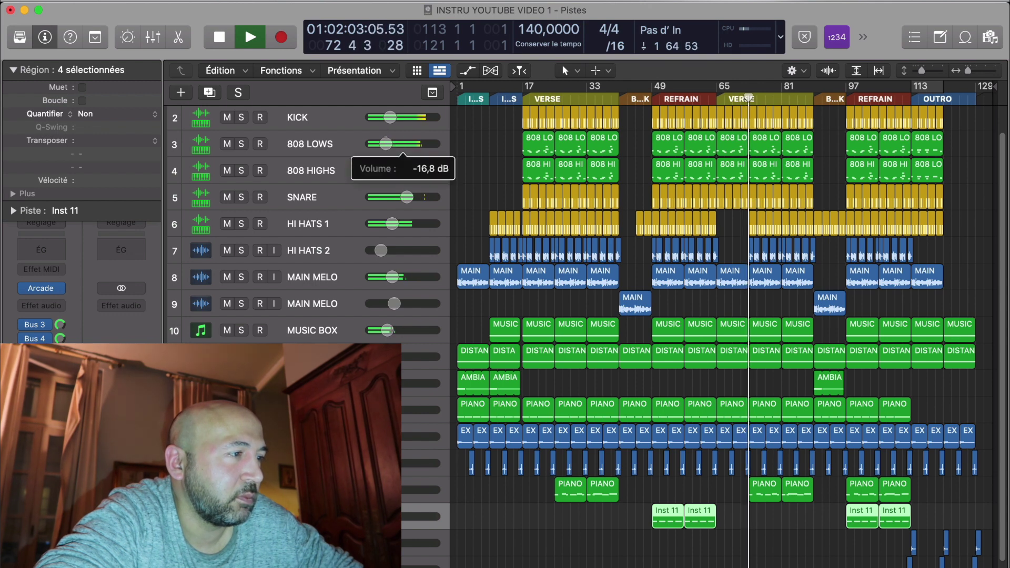
# - Select the PIANO 2 track while the second verse plays, and clear the region selection
pyautogui.click(790, 514)
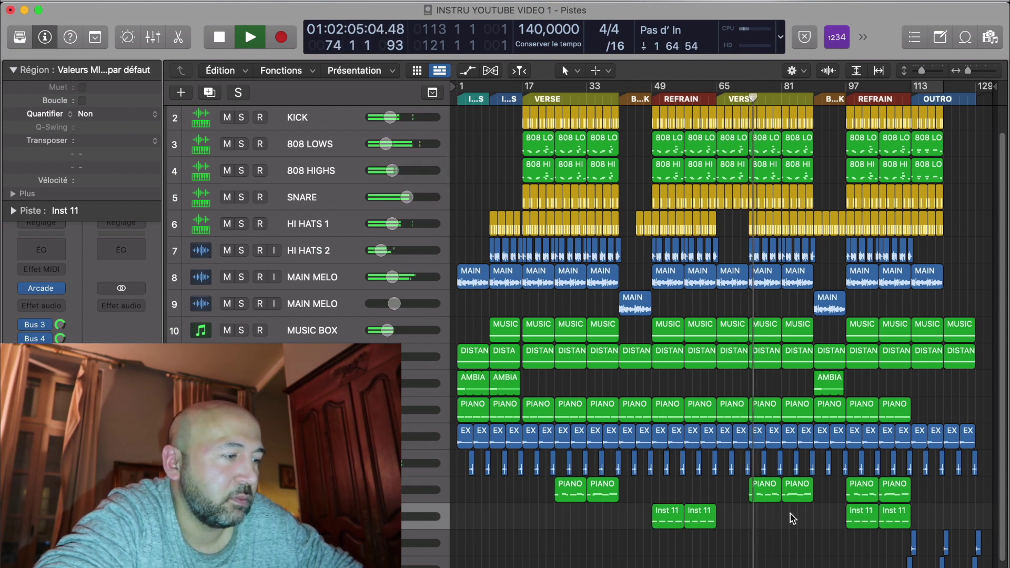
pyautogui.click(353, 489)
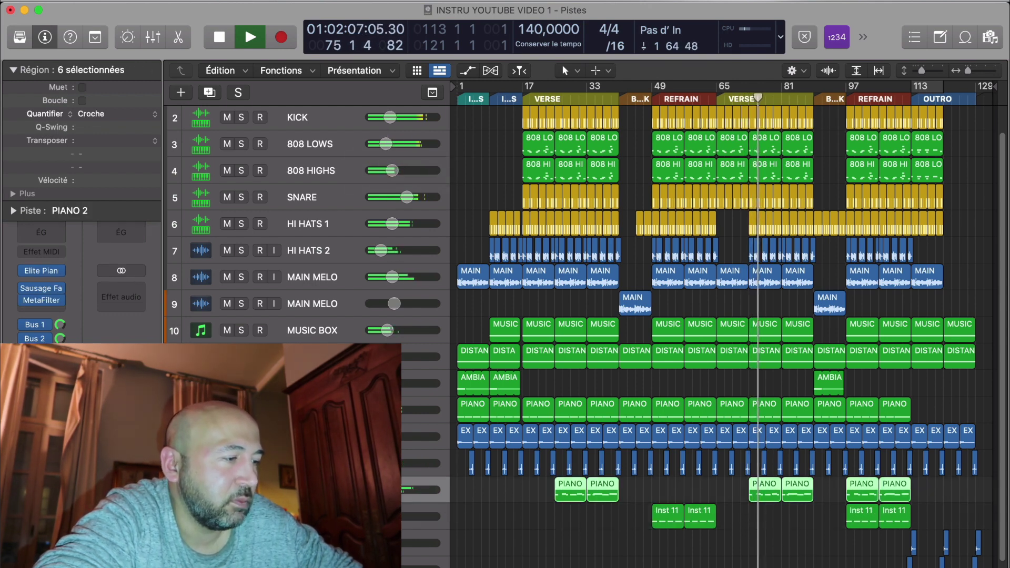
pyautogui.click(667, 295)
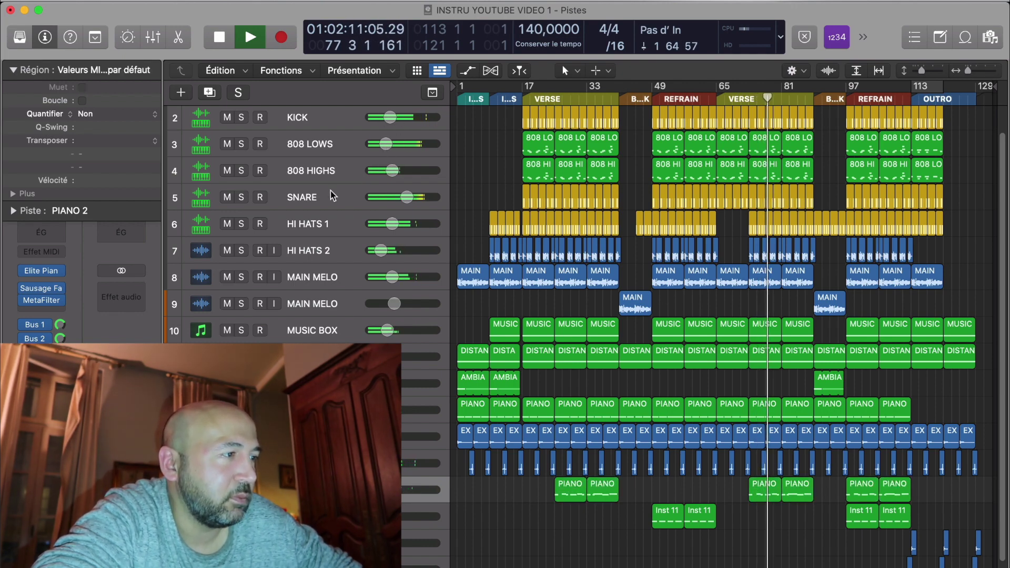
# - Look over the full track list during the last refrain and select the Reverse_Crash track
pyautogui.scroll(2, 337, 190)
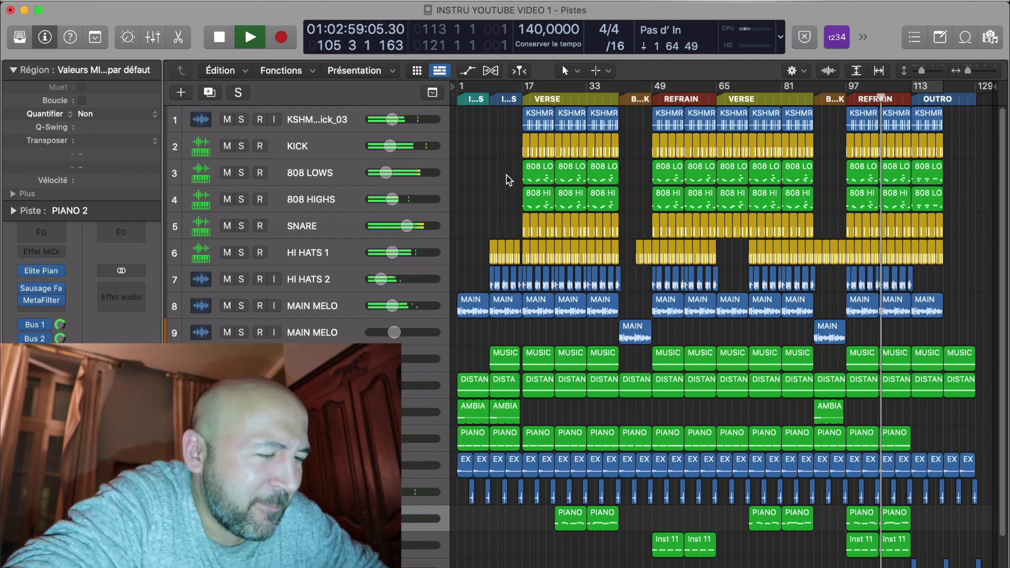
pyautogui.scroll(-3, 509, 181)
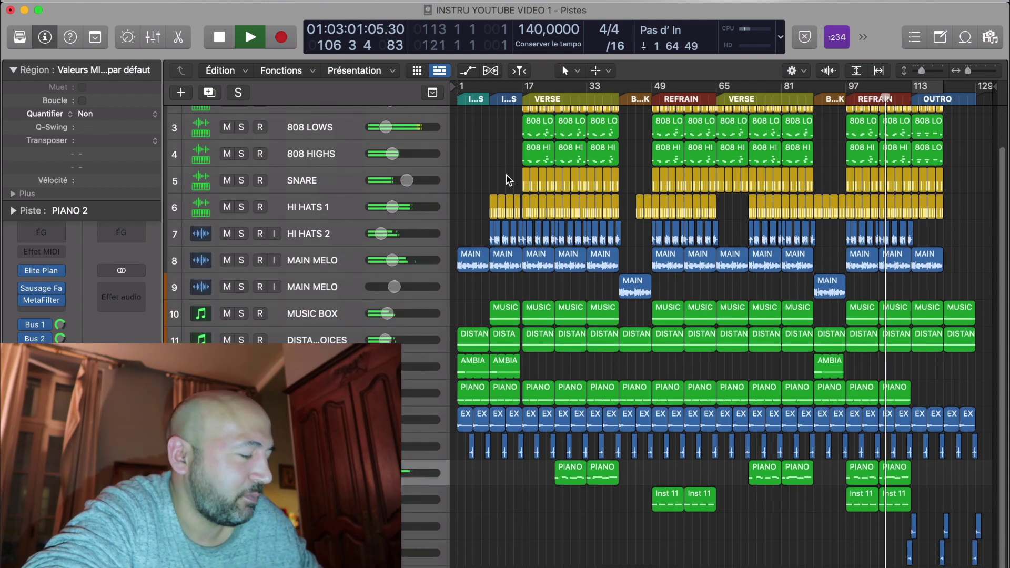
pyautogui.scroll(-3, 521, 184)
pyautogui.scroll(2, 522, 183)
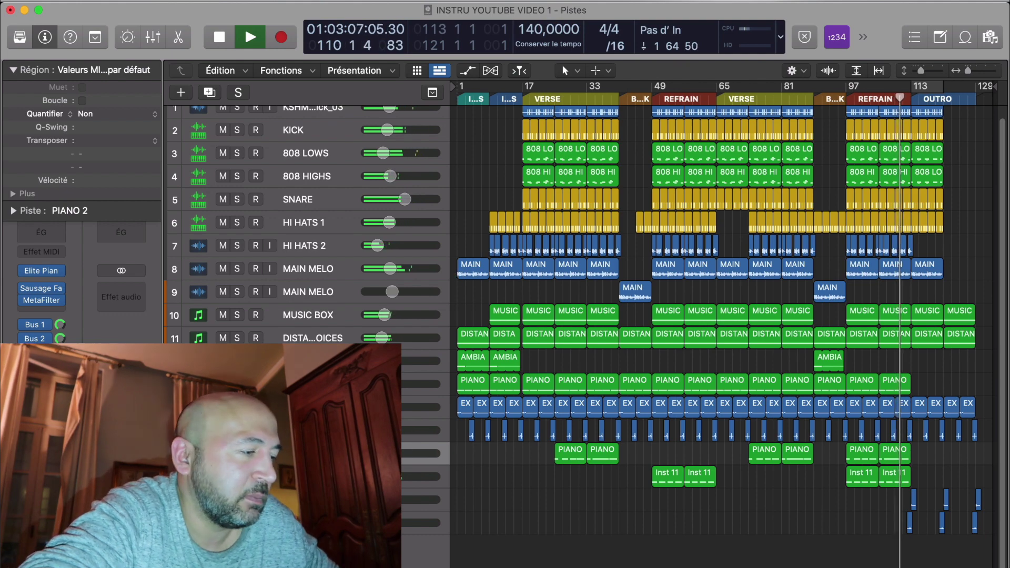
pyautogui.click(337, 523)
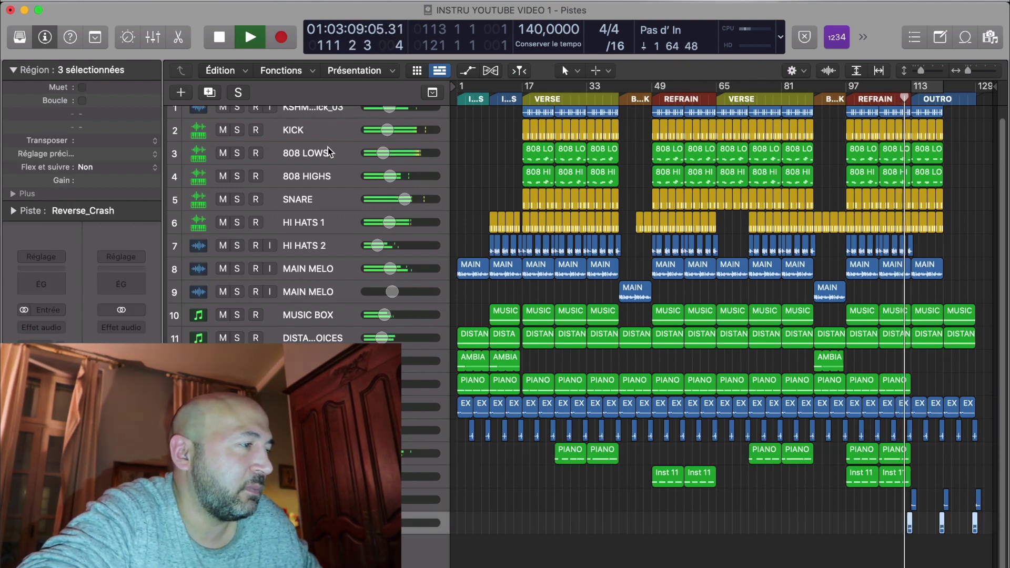
# - Slightly lower the volume of all tracks together around the outro and return to the Reverse_Crash track alone
pyautogui.scroll(1, 327, 147)
pyautogui.press('super+a')
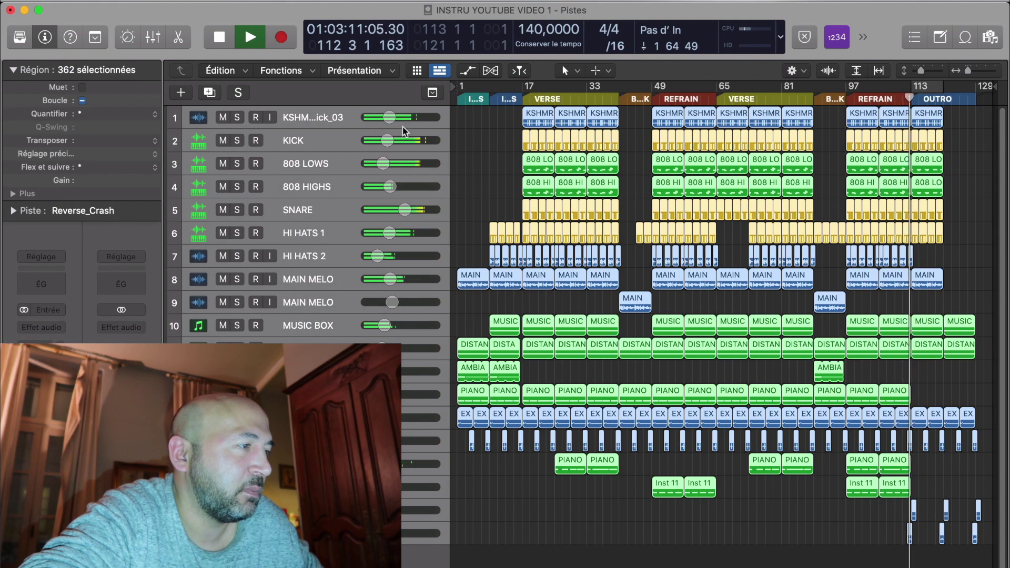
pyautogui.moveTo(375, 141)
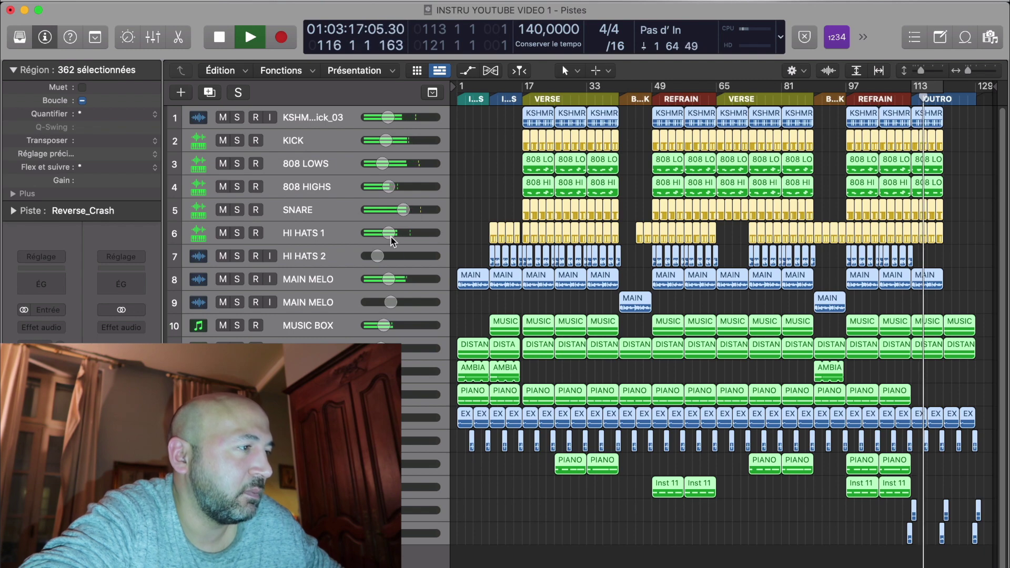
pyautogui.moveTo(400, 121)
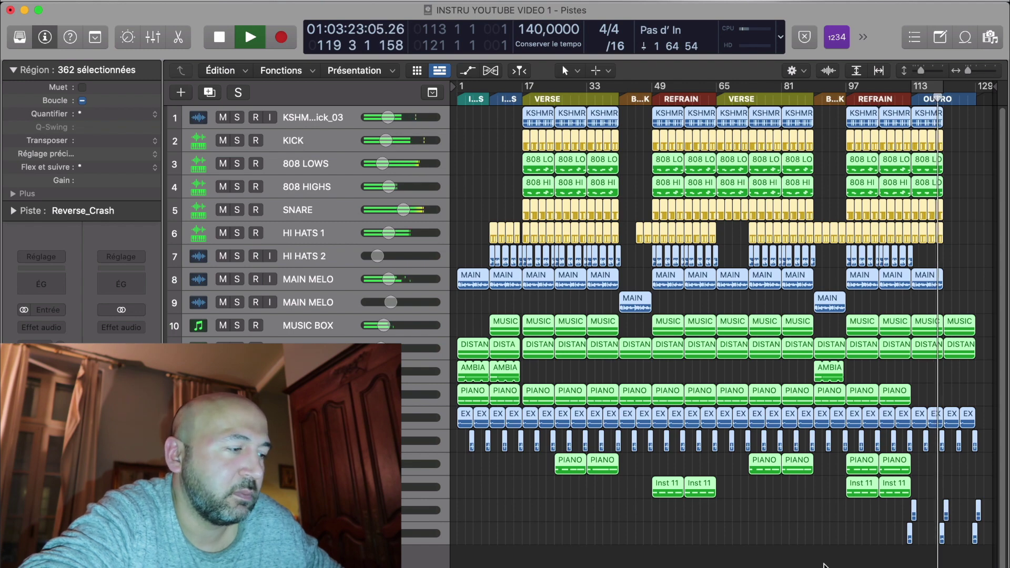
pyautogui.click(495, 531)
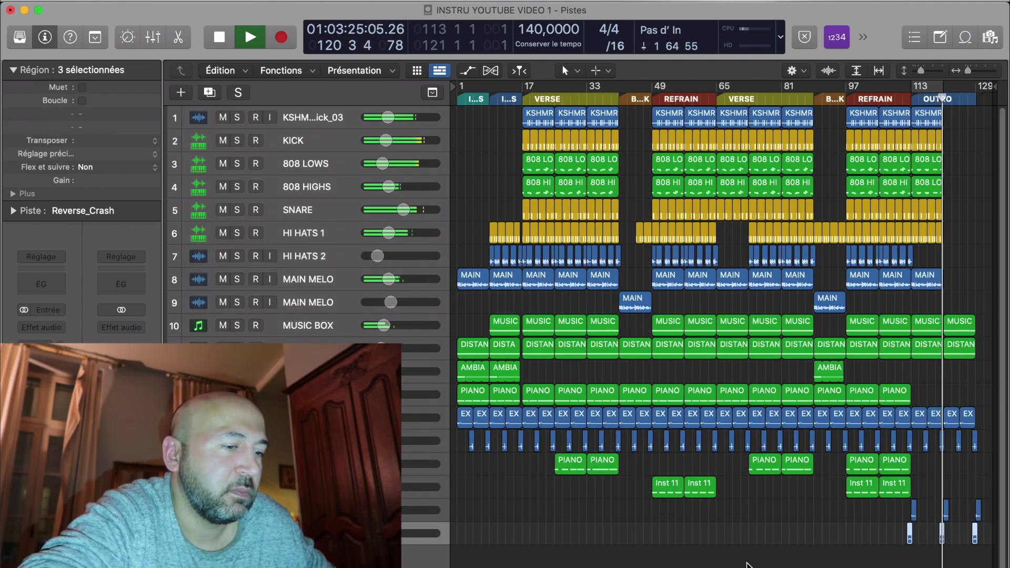
# - Clear the region selection and review the whole arrangement at different track heights as the outro plays to its end
pyautogui.press('super+Up')
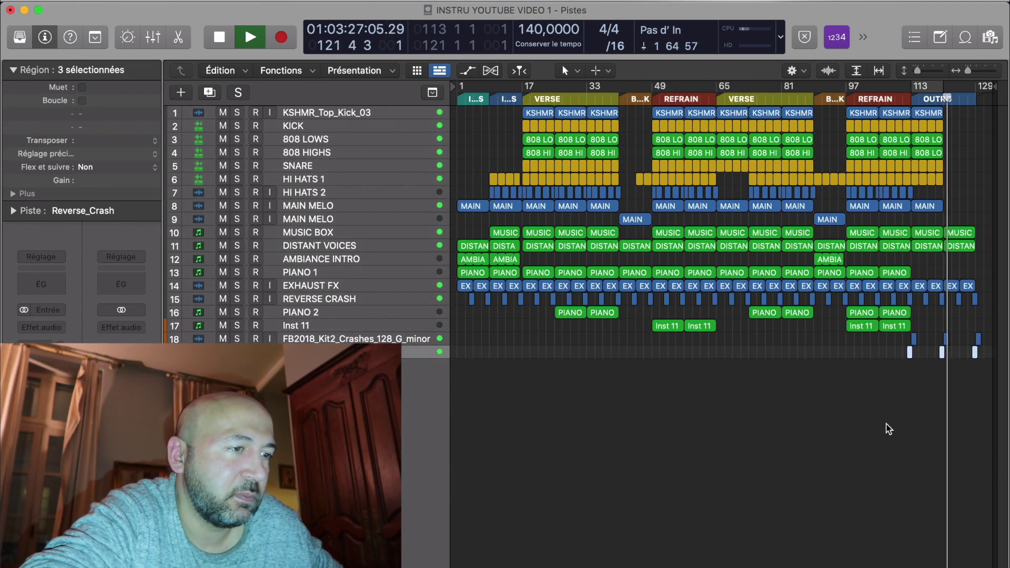
pyautogui.click(977, 477)
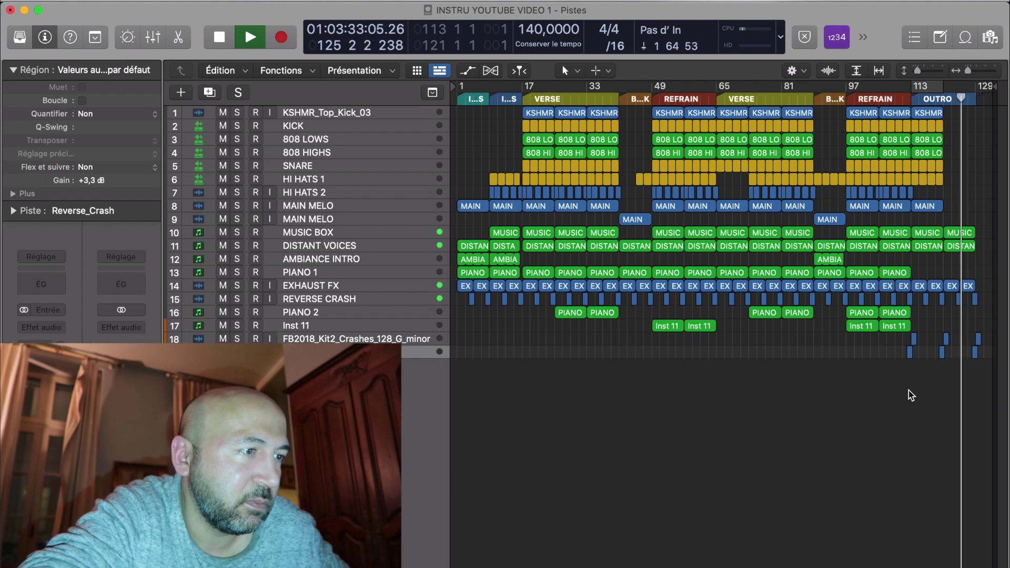
pyautogui.scroll(5, 864, 362)
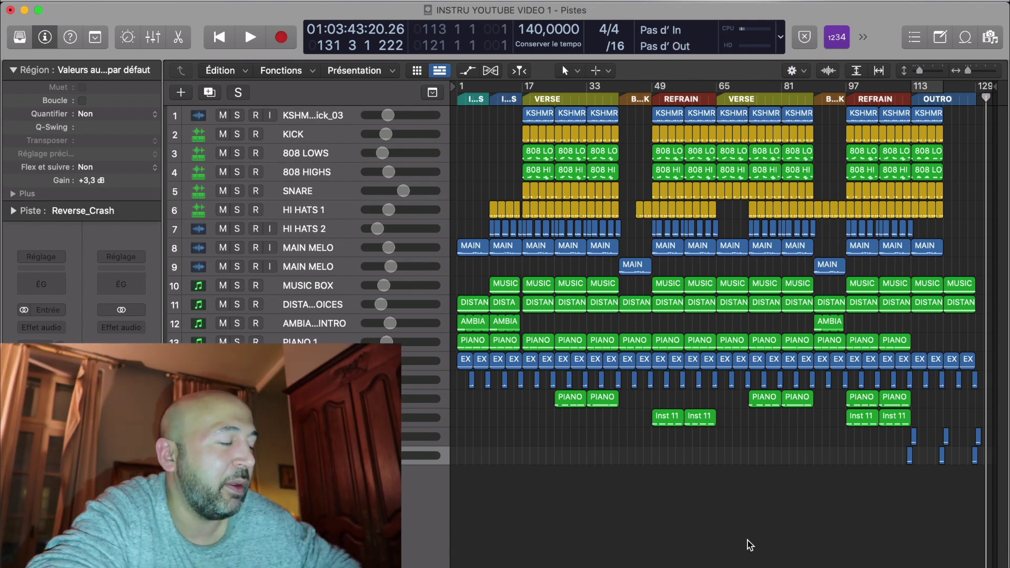
pyautogui.press('super+Down')
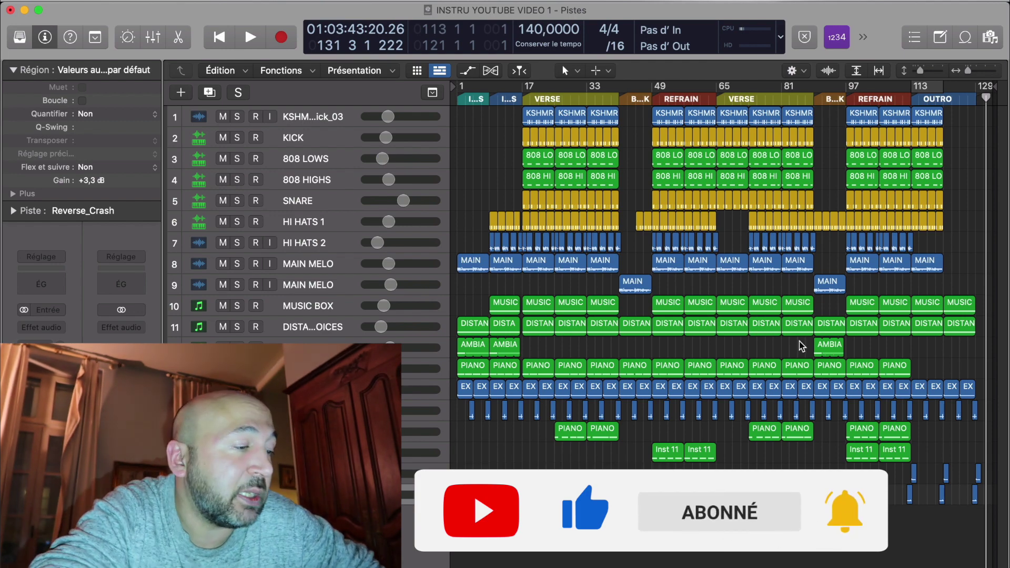
# - Go through the PIANO 2, Inst 11 and FB2018_Kit2_Crashes_128_G_minor tracks one after another and leave no region selected
pyautogui.click(599, 434)
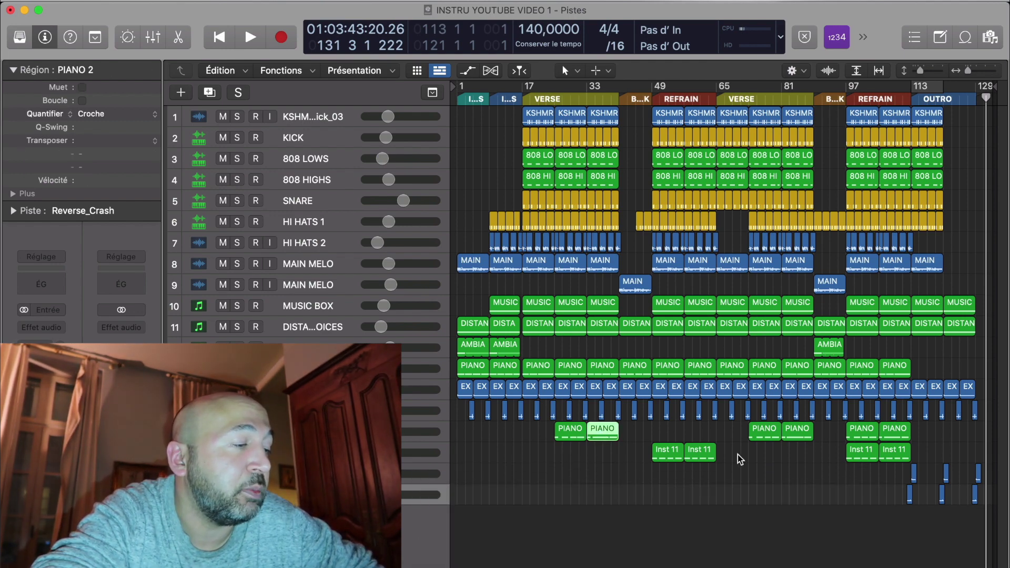
pyautogui.click(413, 434)
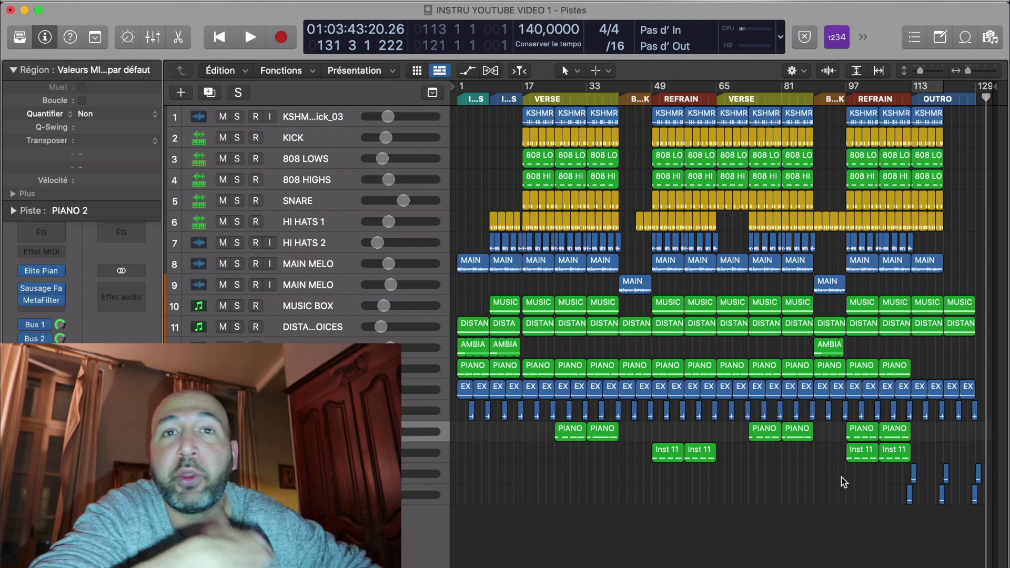
pyautogui.click(416, 455)
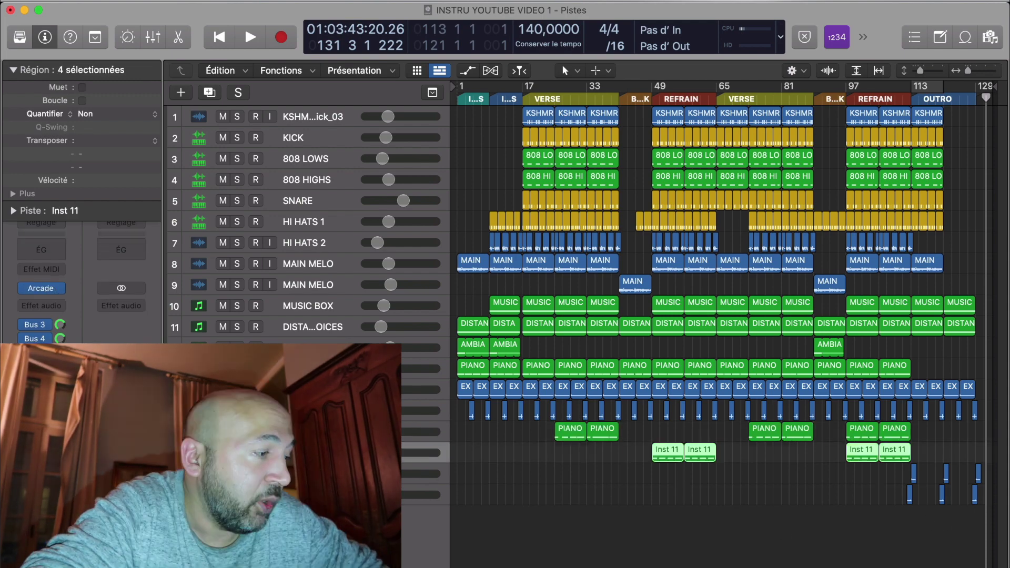
pyautogui.click(415, 476)
pyautogui.click(589, 530)
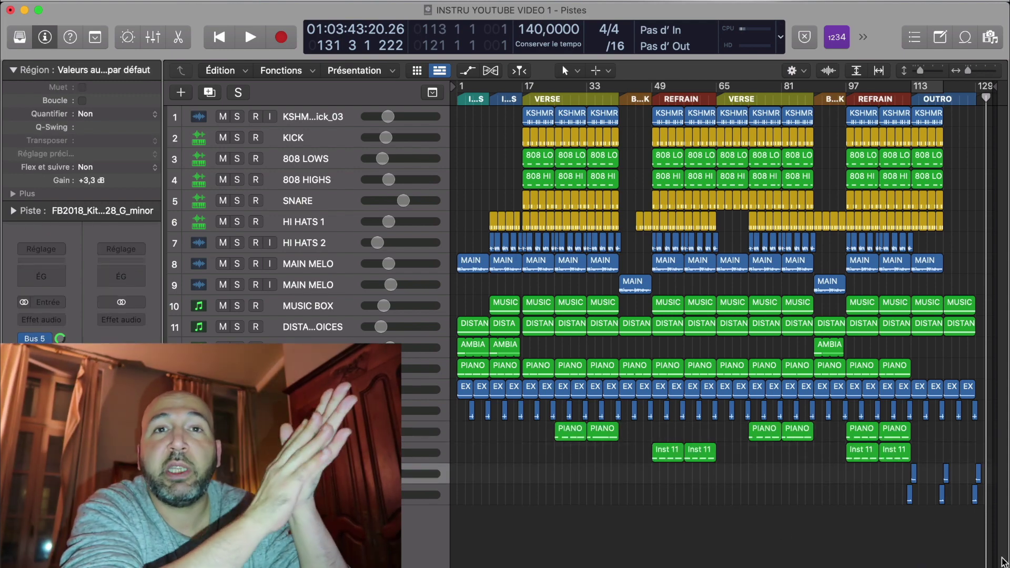